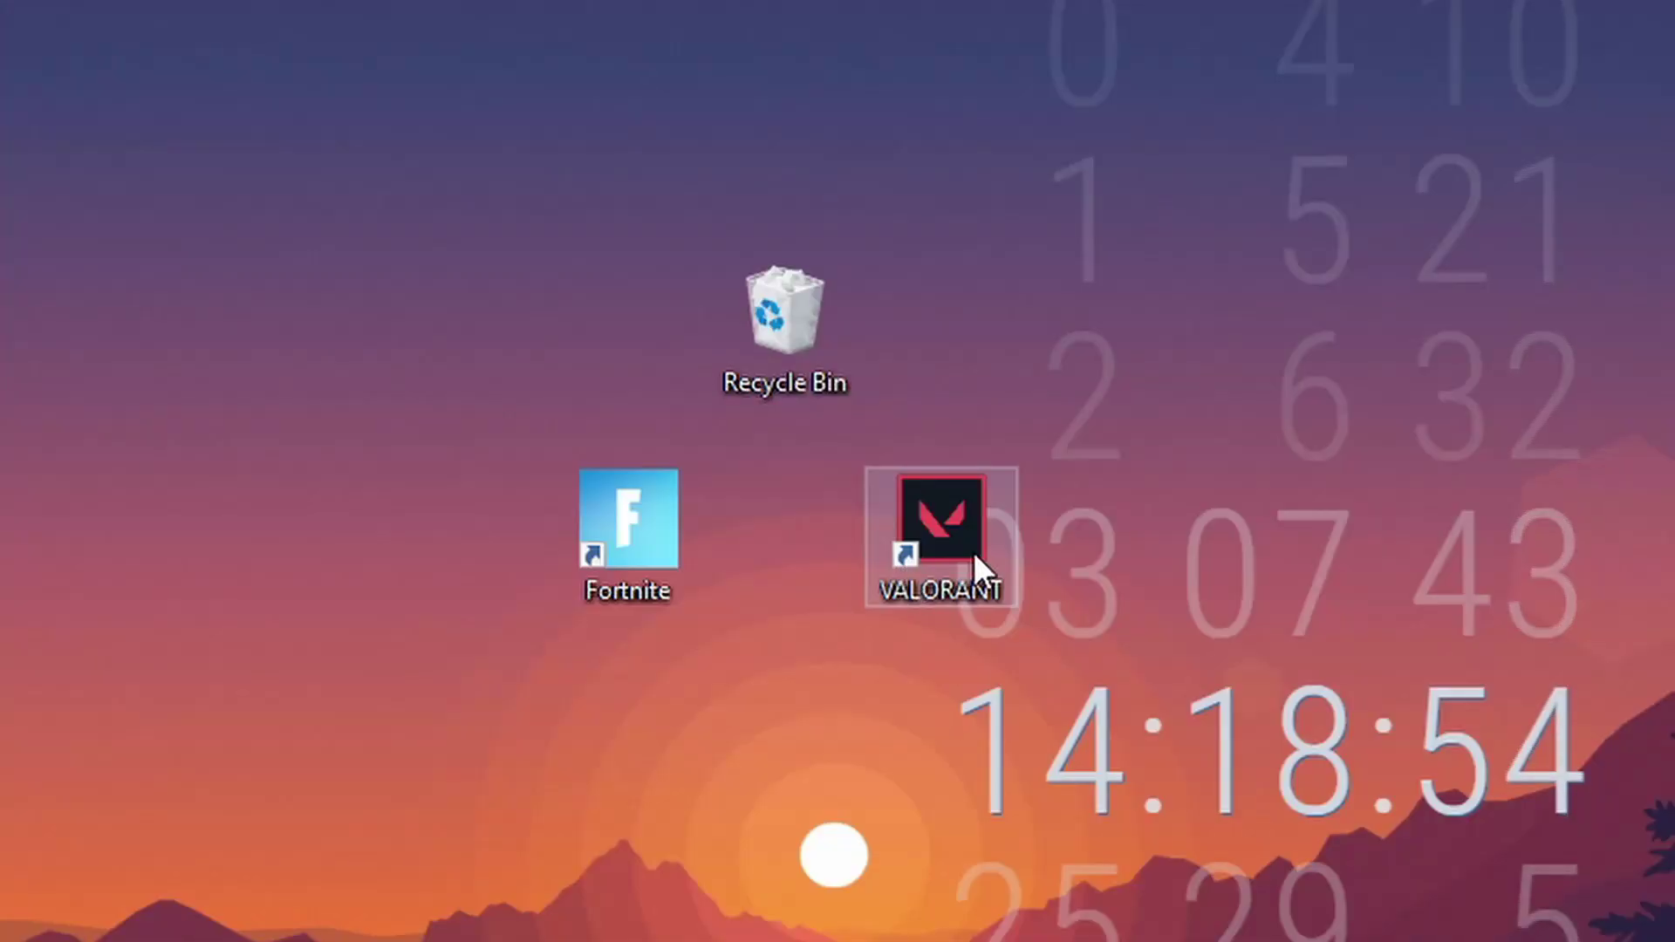
- Drag the VALORANT desktop shortcut to the Recycle Bin and delete it permanently from there
{"action": "left_click_drag", "start_coordinate": [968, 506], "coordinate": [803, 358]}
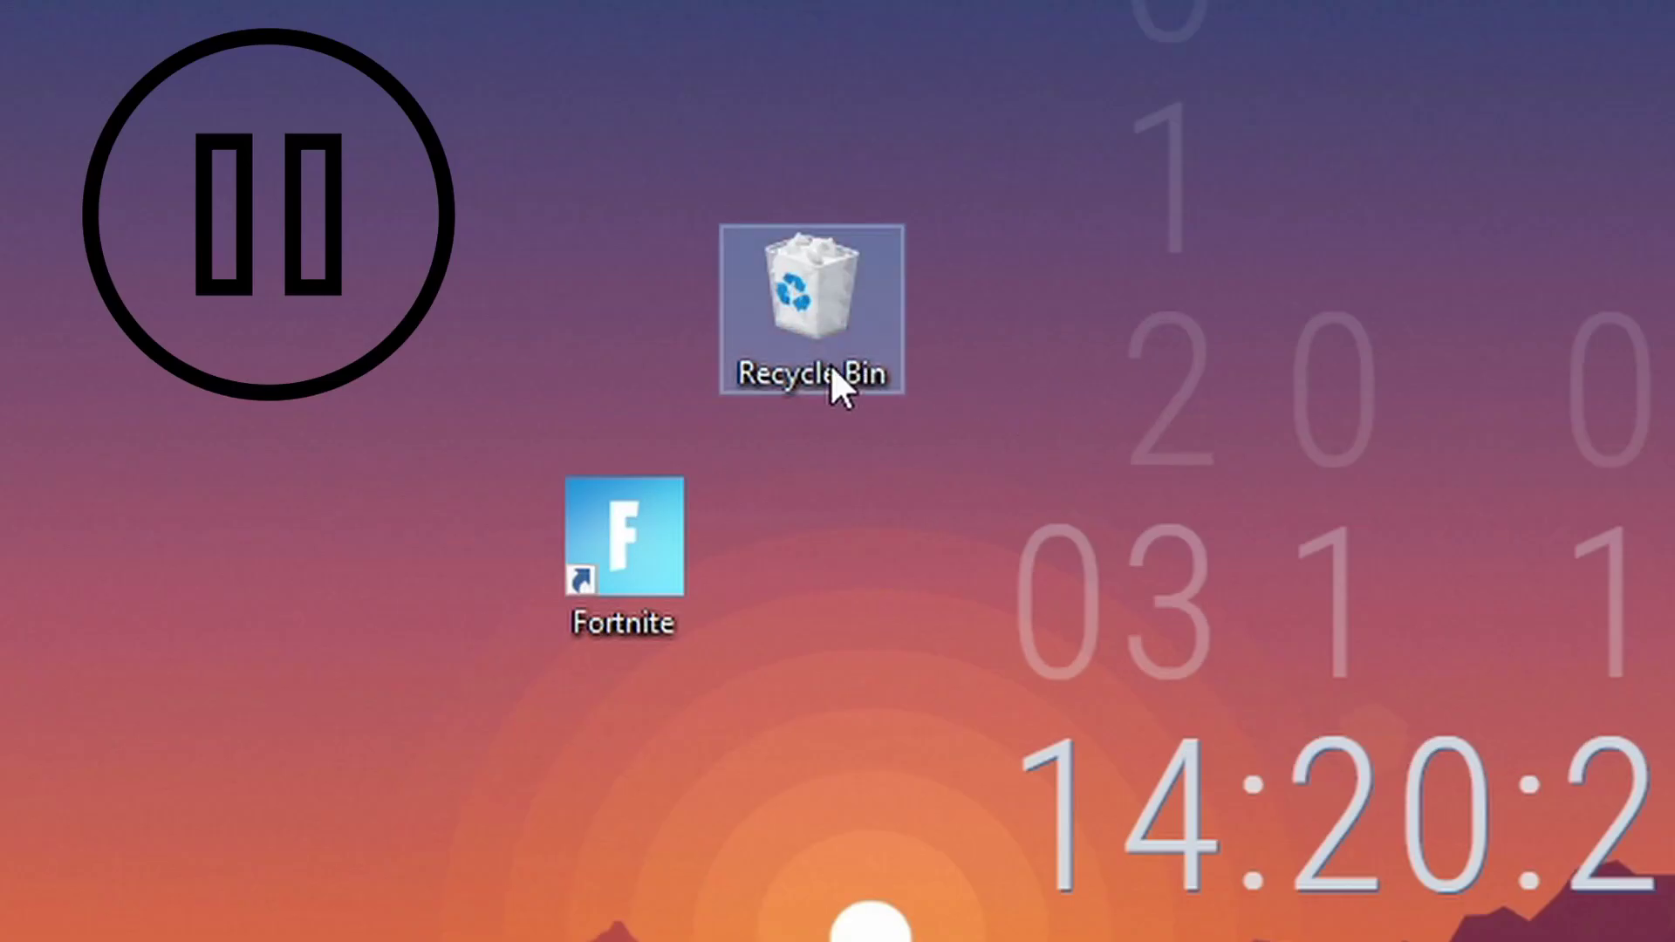
{"action": "double_click", "coordinate": [831, 371]}
{"action": "left_click", "coordinate": [1011, 868]}
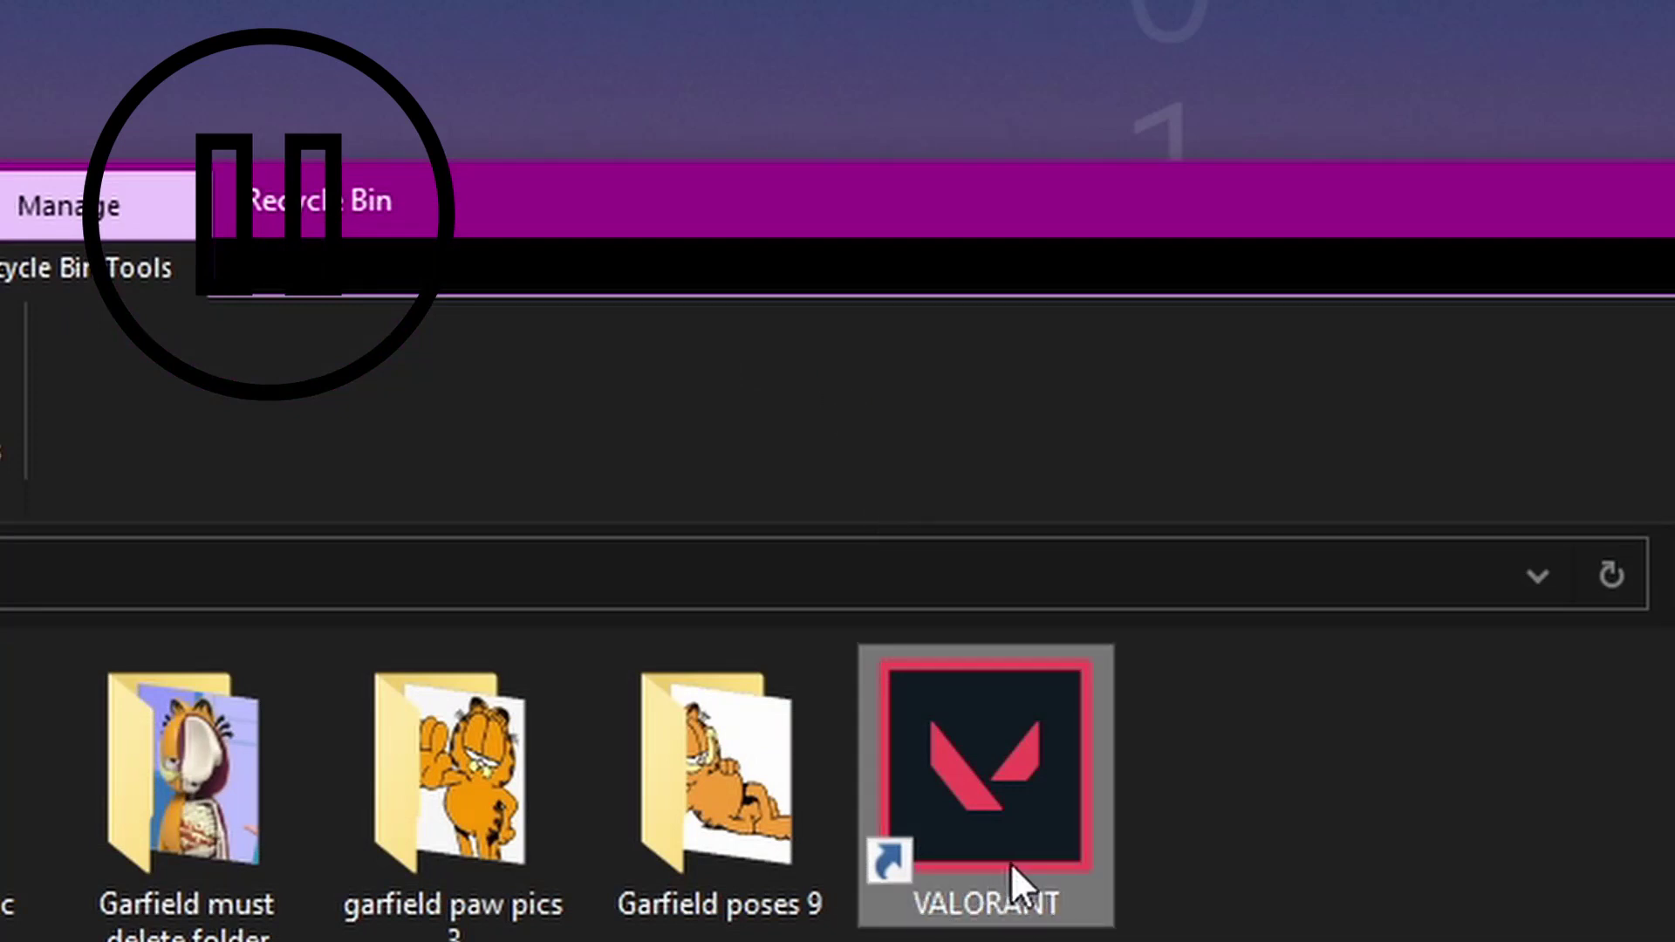
{"action": "key", "text": "Delete"}
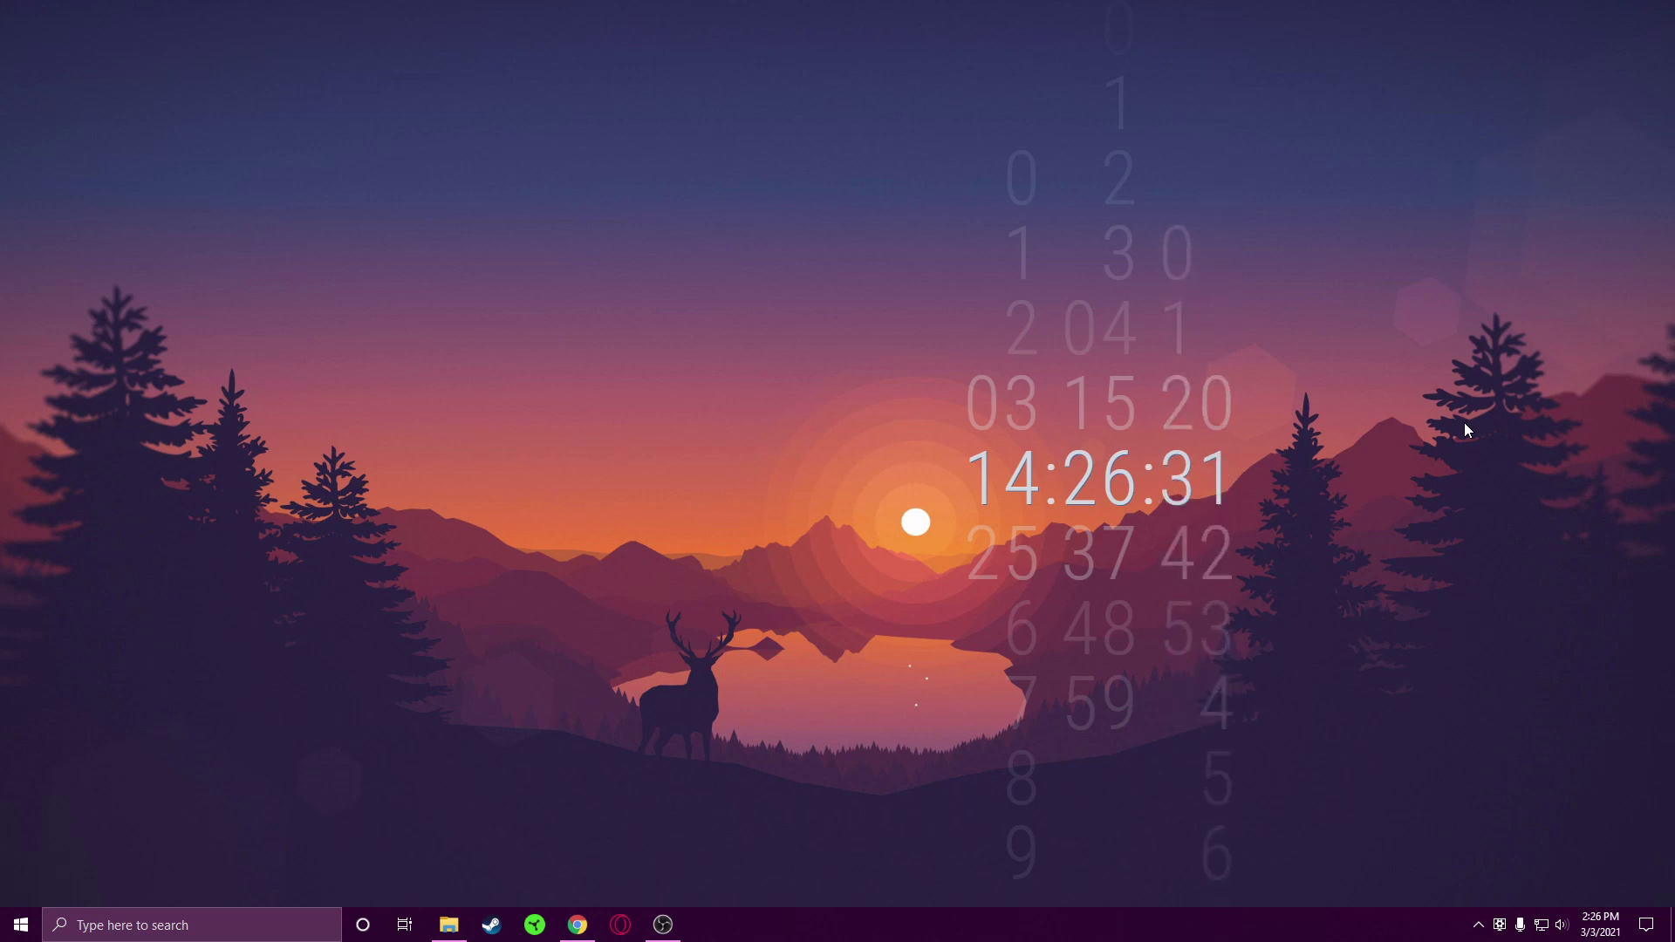
- In Add or remove programs, filter installed apps for 'riot' and start uninstalling Riot Vanguard
{"action": "left_click", "coordinate": [131, 925]}
{"action": "type", "text": "unin"}
{"action": "key", "text": "Return"}
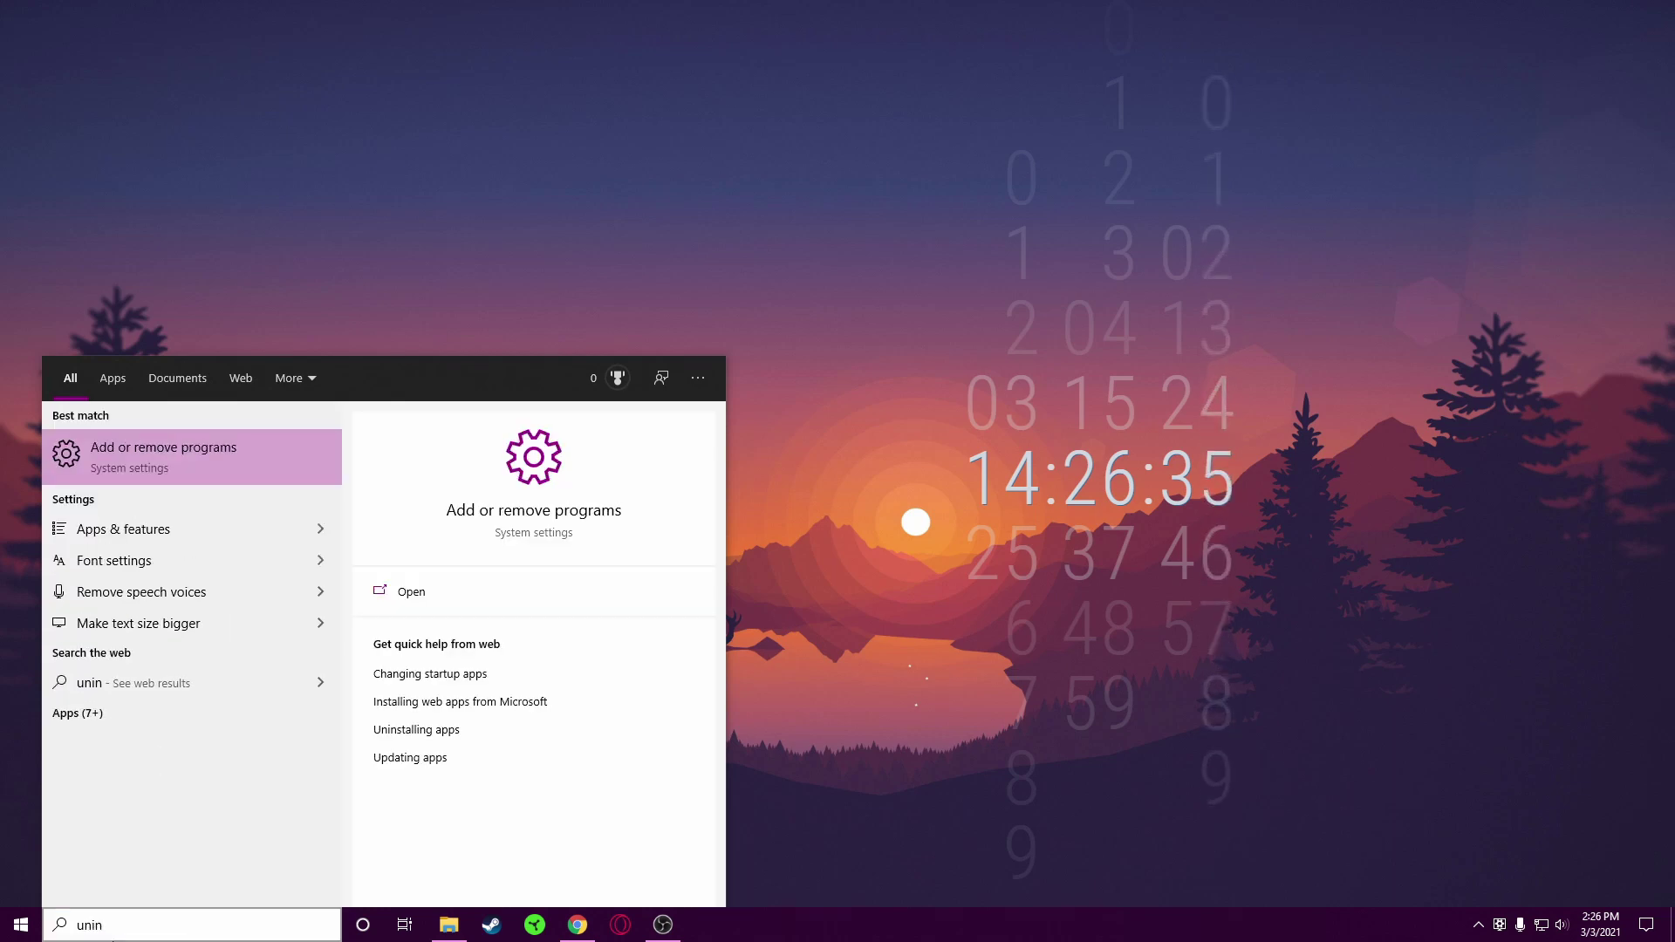
{"action": "left_click", "coordinate": [414, 389]}
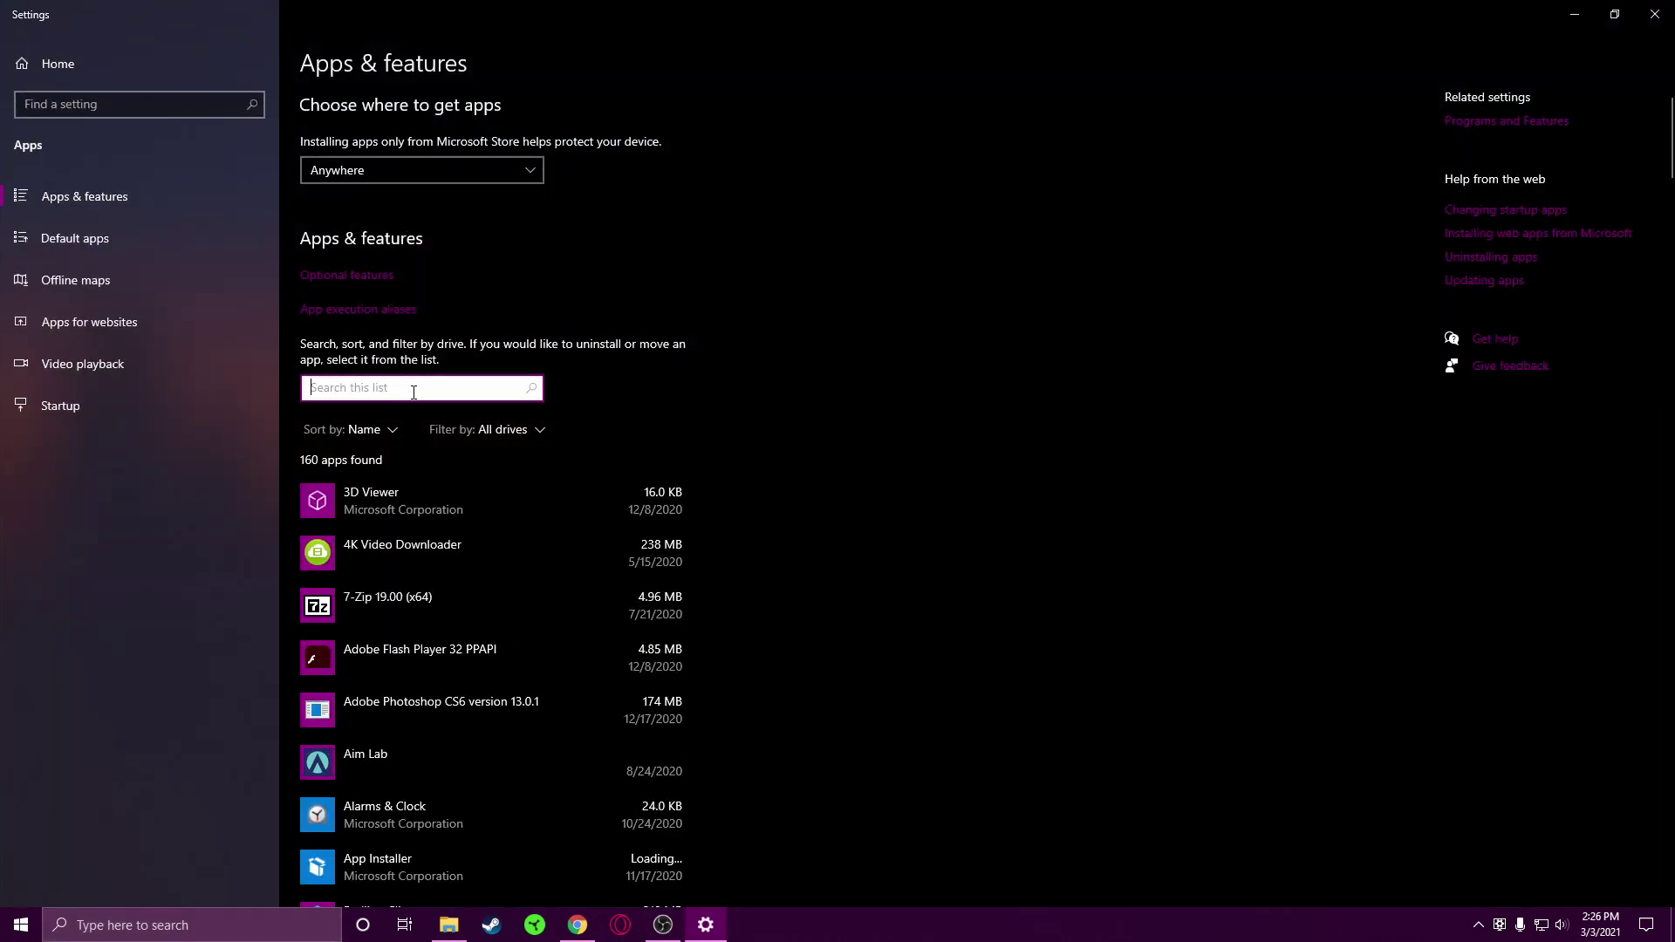
{"action": "type", "text": "riot"}
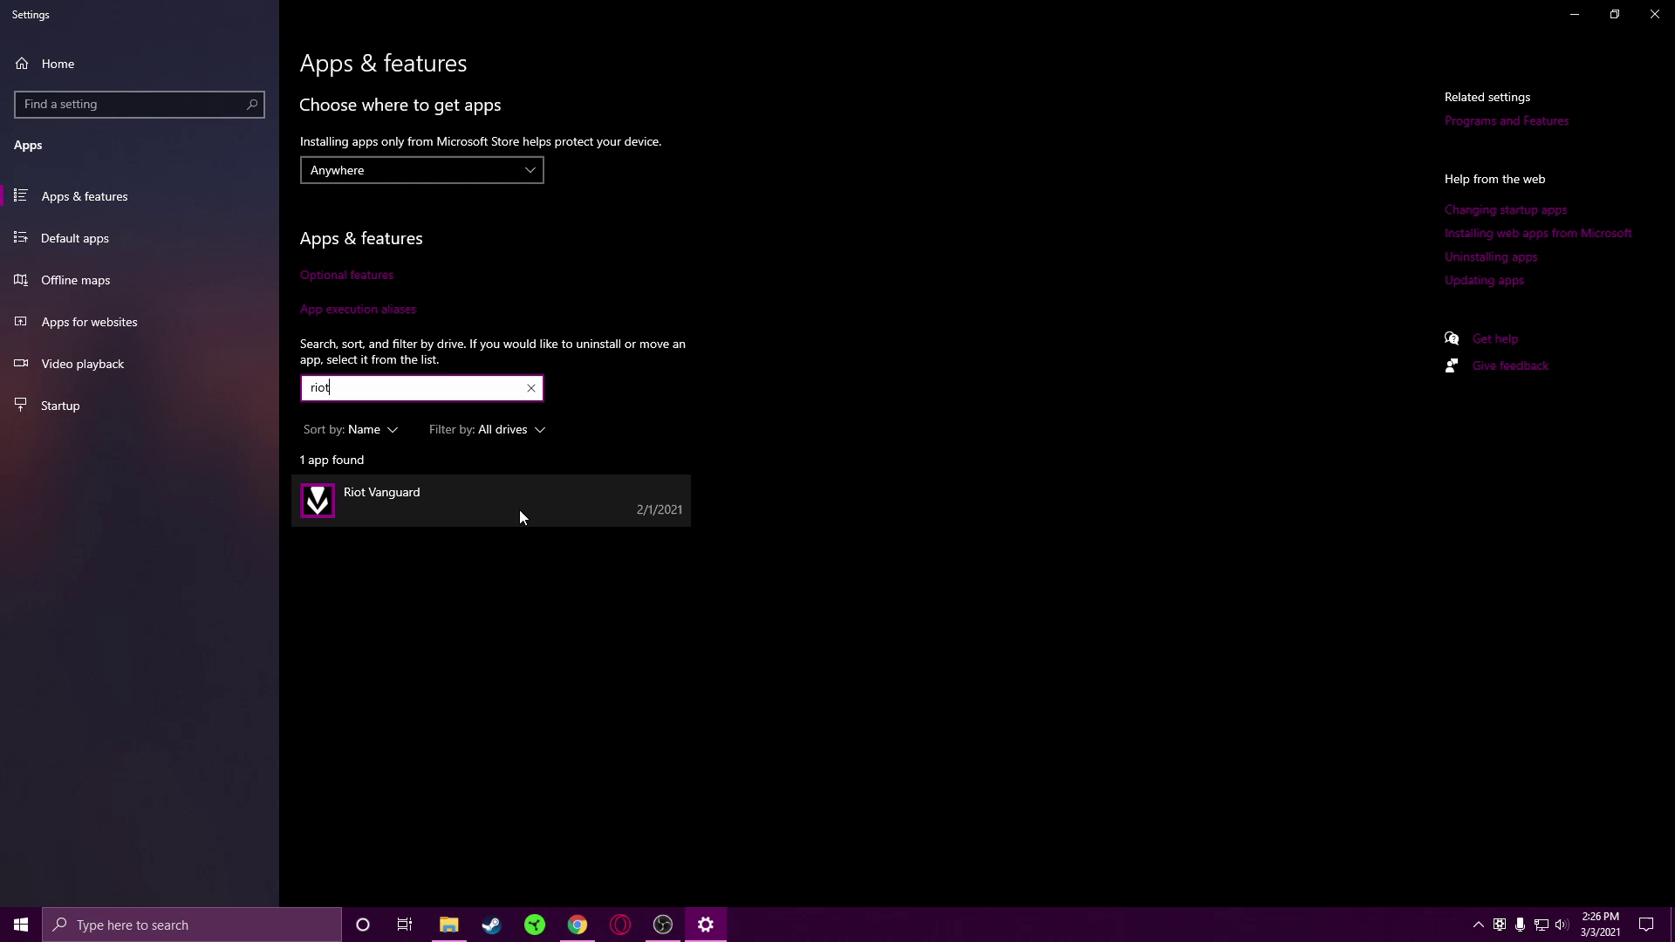
{"action": "left_click", "coordinate": [525, 513]}
{"action": "left_click", "coordinate": [657, 552]}
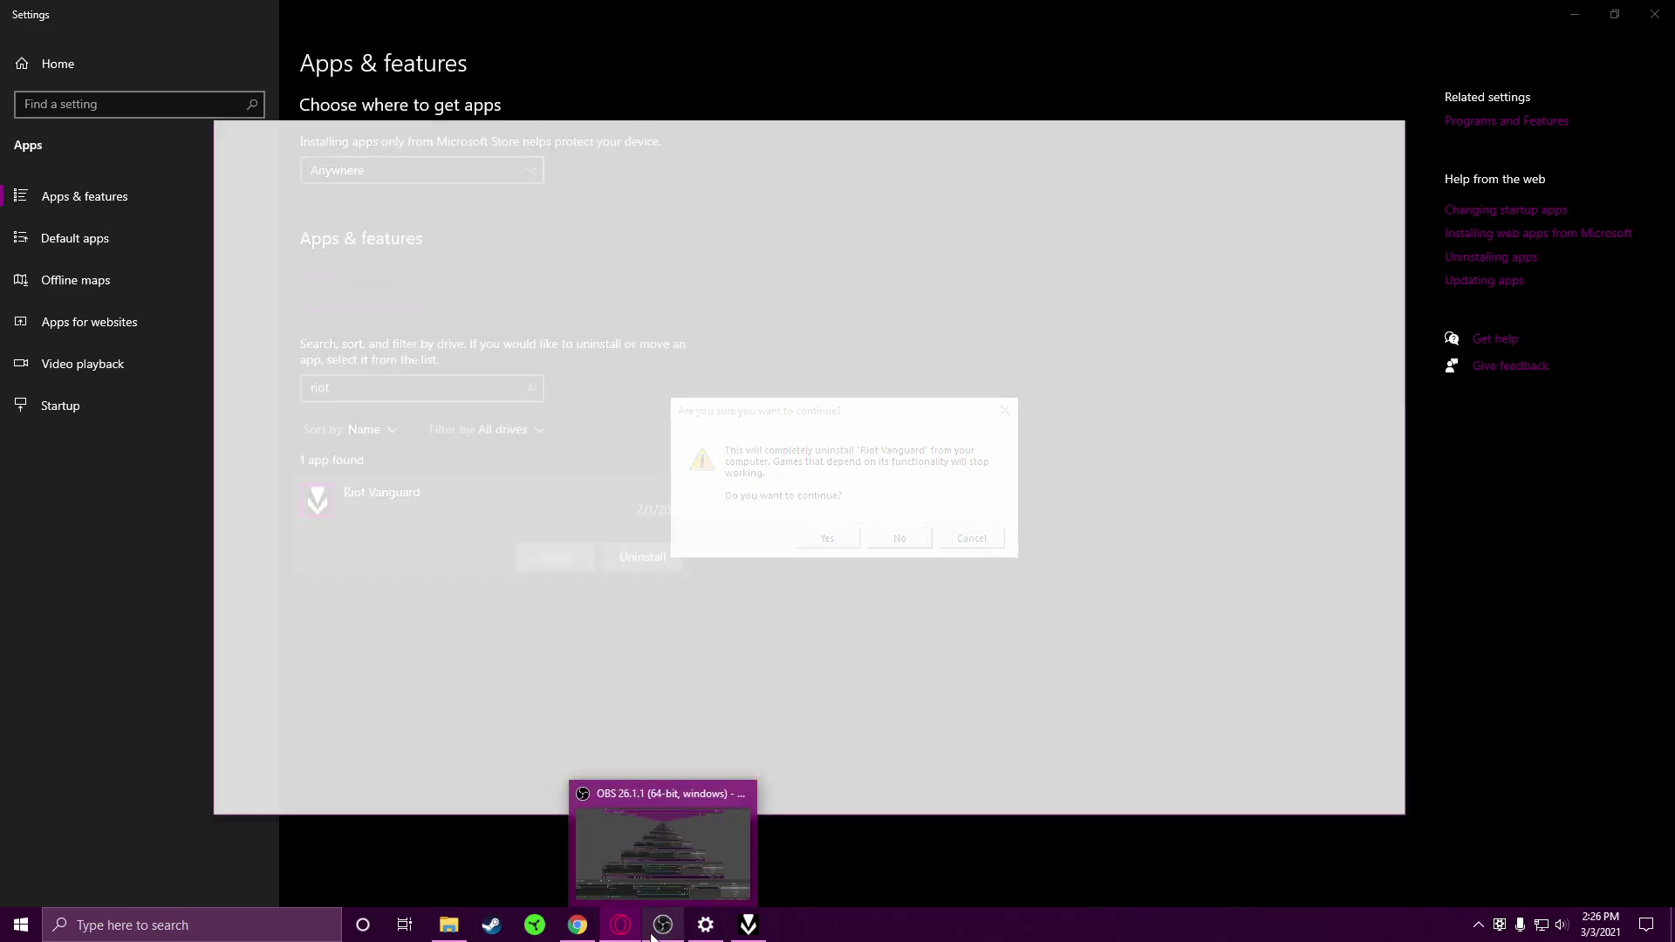
- Quit Opera GX, minimize OBS, and confirm the Riot Vanguard uninstall prompt
{"action": "left_click", "coordinate": [622, 925]}
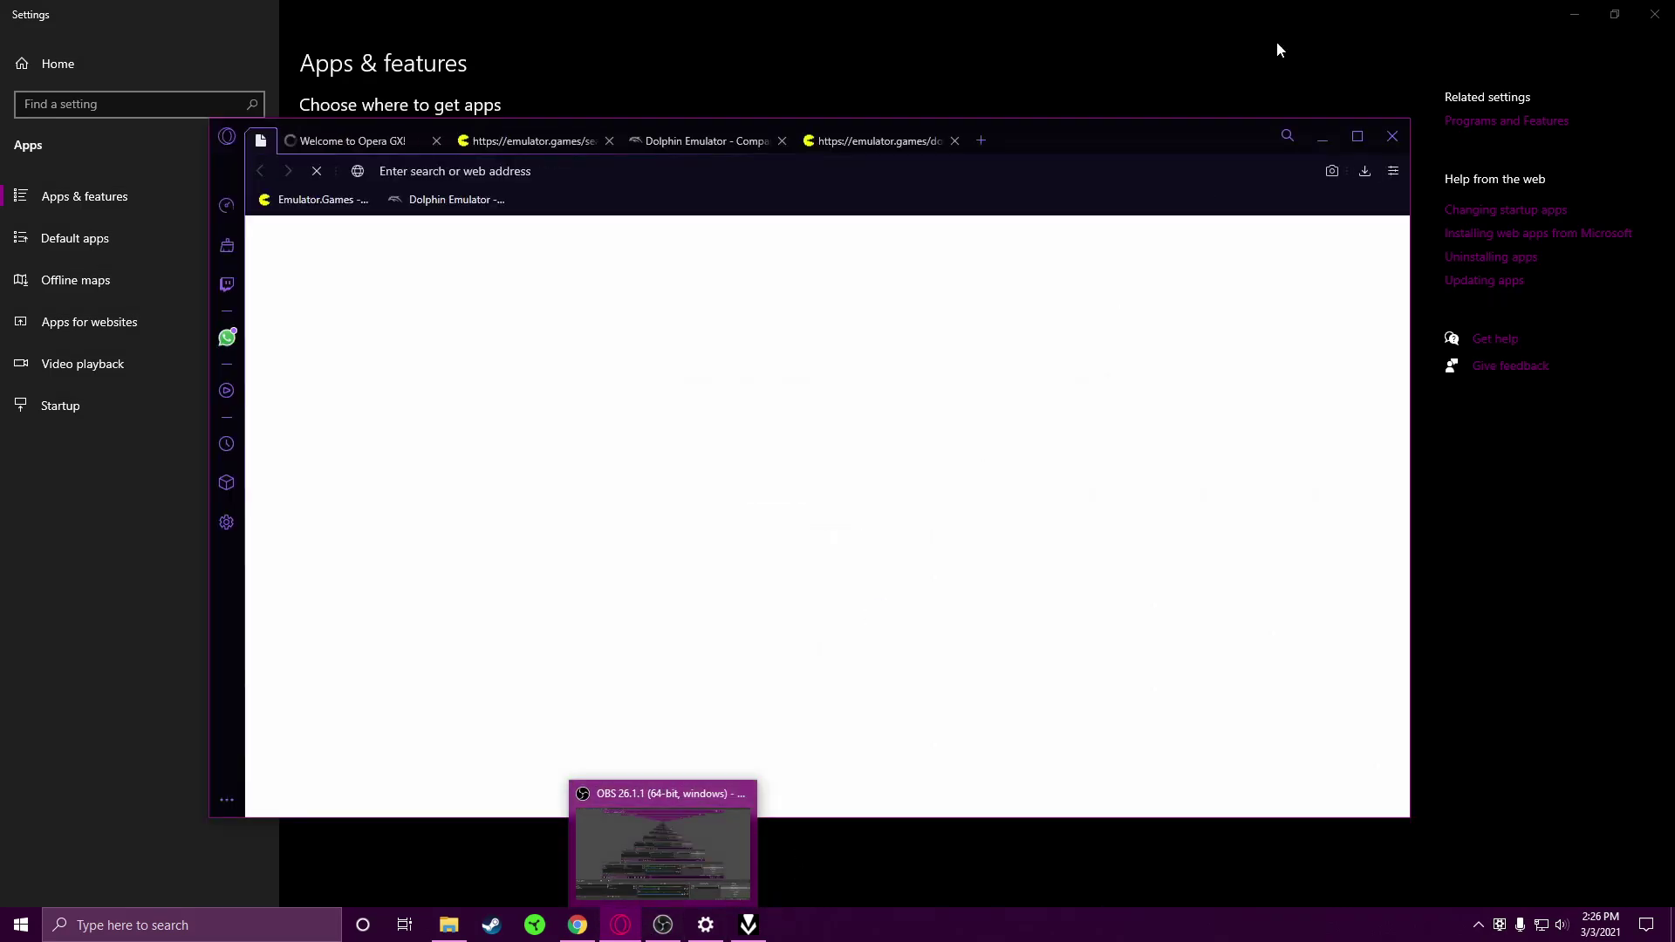
{"action": "left_click", "coordinate": [1393, 136]}
{"action": "left_click", "coordinate": [955, 501]}
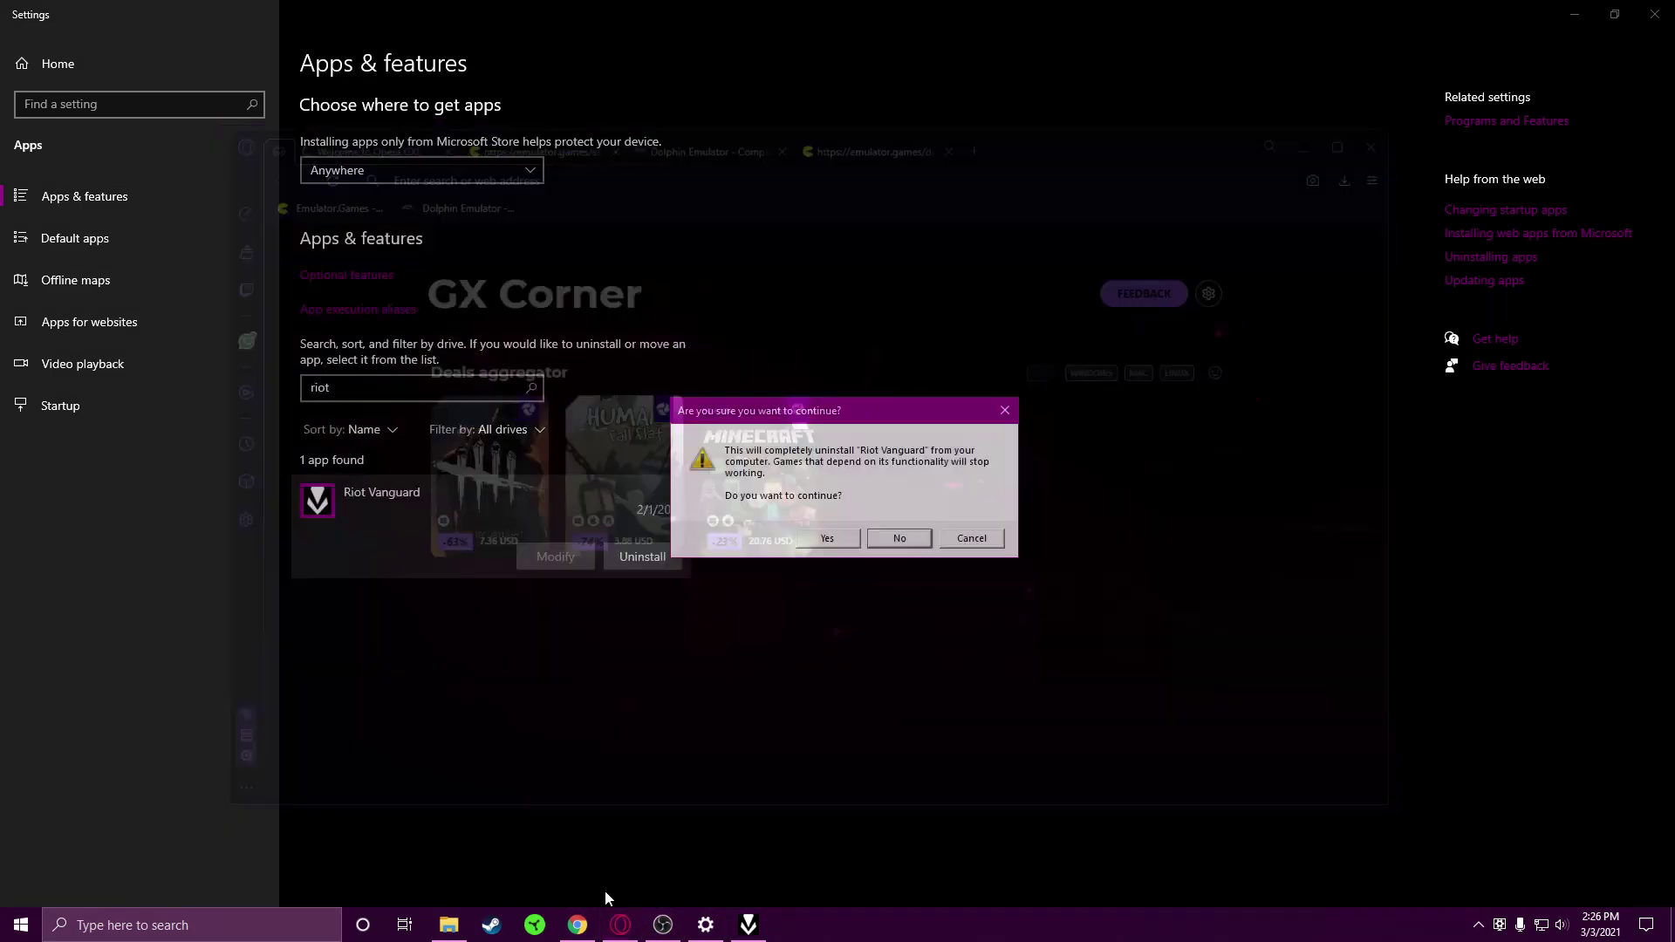
{"action": "left_click", "coordinate": [665, 927]}
{"action": "left_click", "coordinate": [665, 927]}
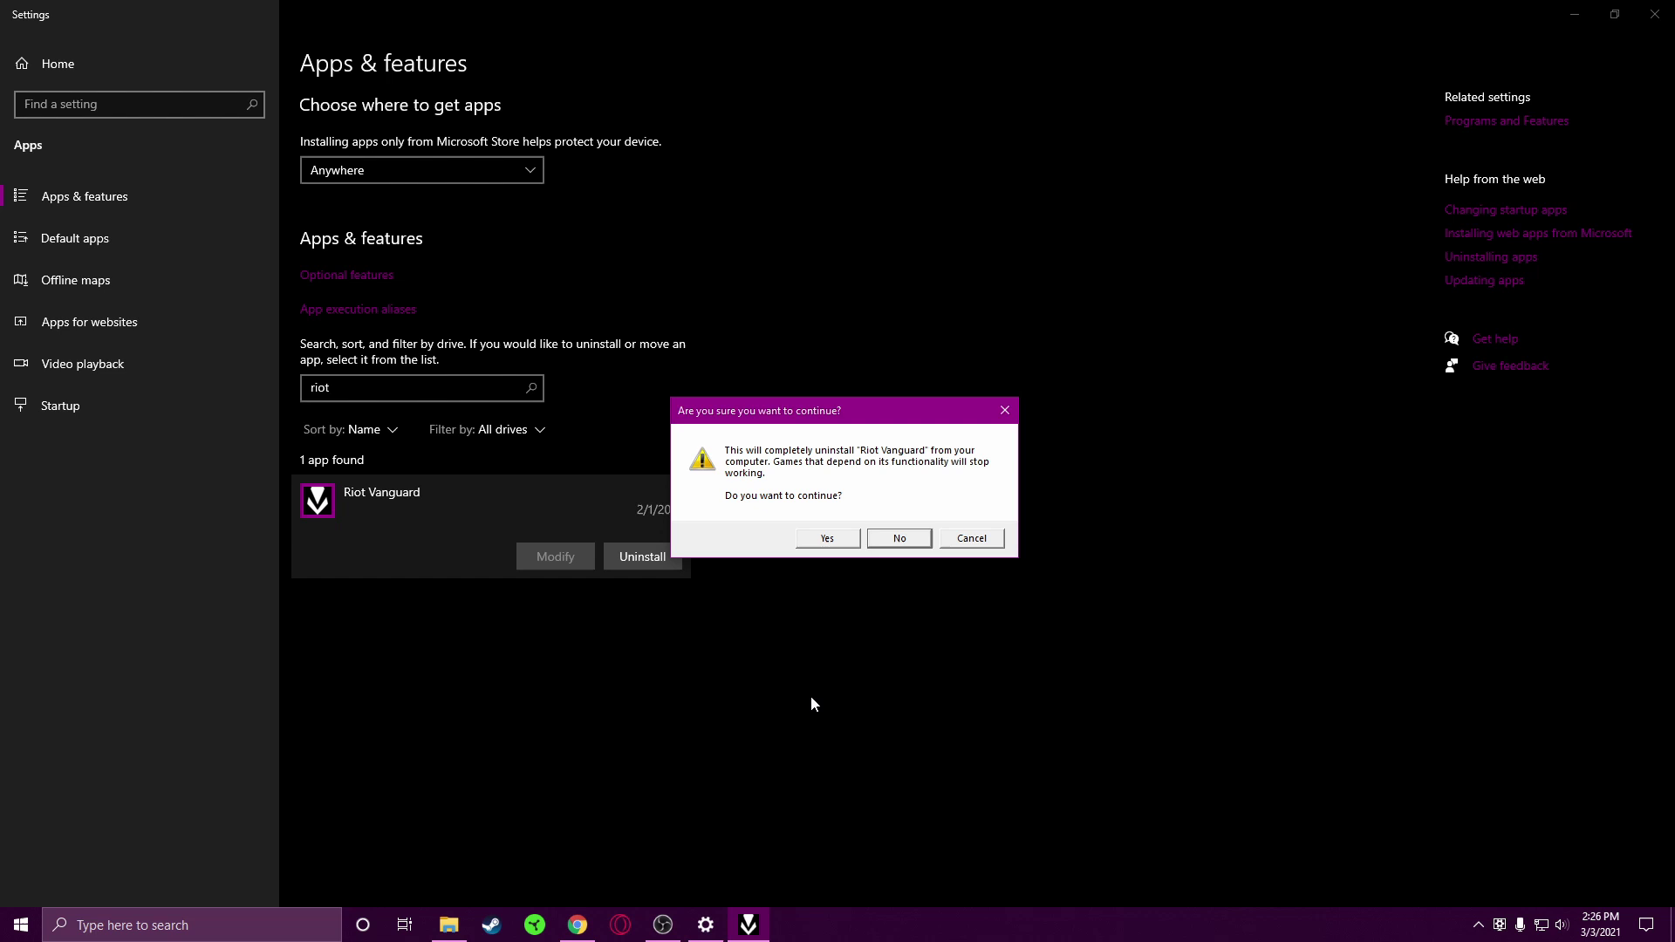
{"action": "left_click", "coordinate": [820, 540]}
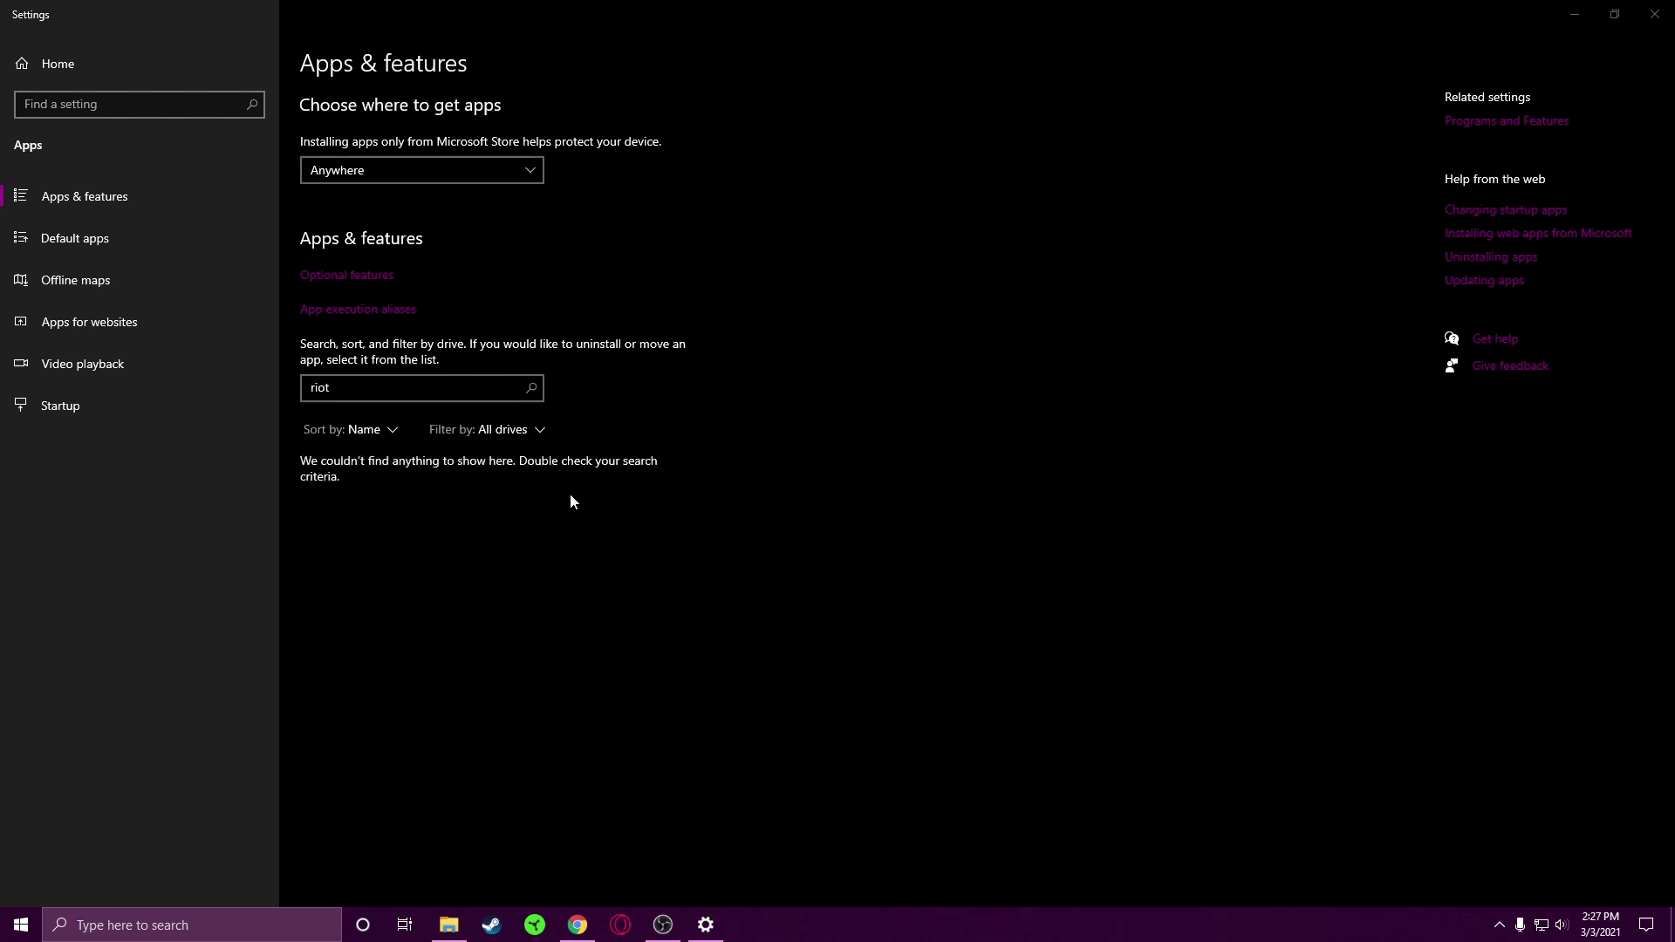
- Close Settings and open C:\Program Files in a maximized File Explorer window
{"action": "left_click", "coordinate": [1655, 14]}
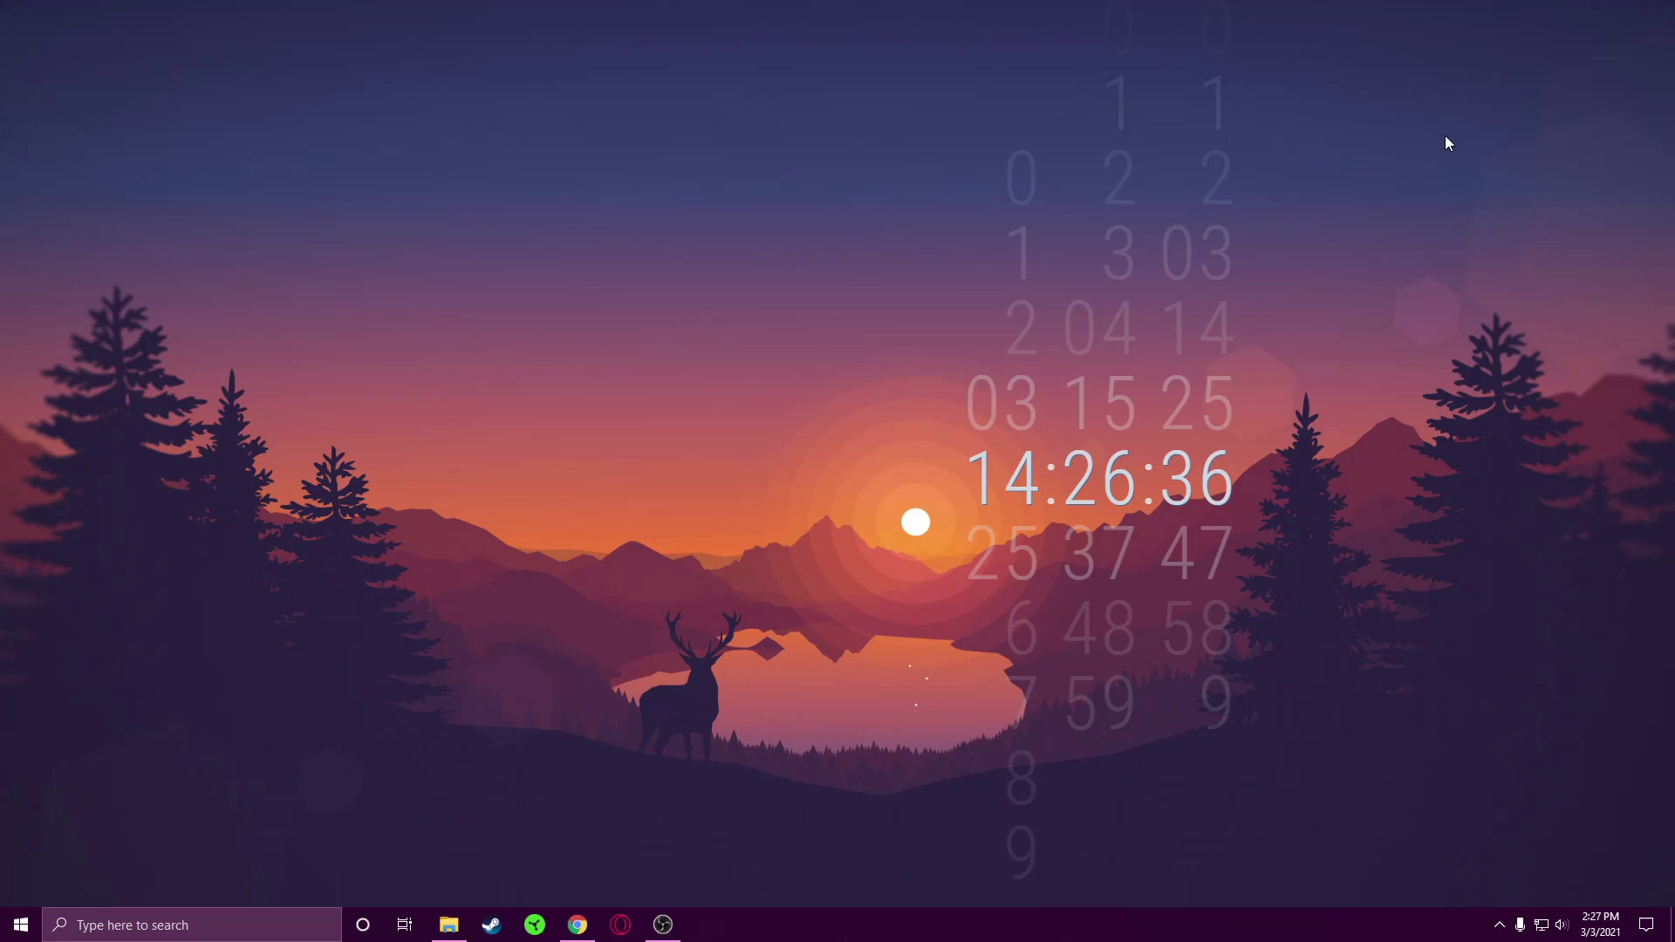
{"action": "right_click", "coordinate": [449, 925]}
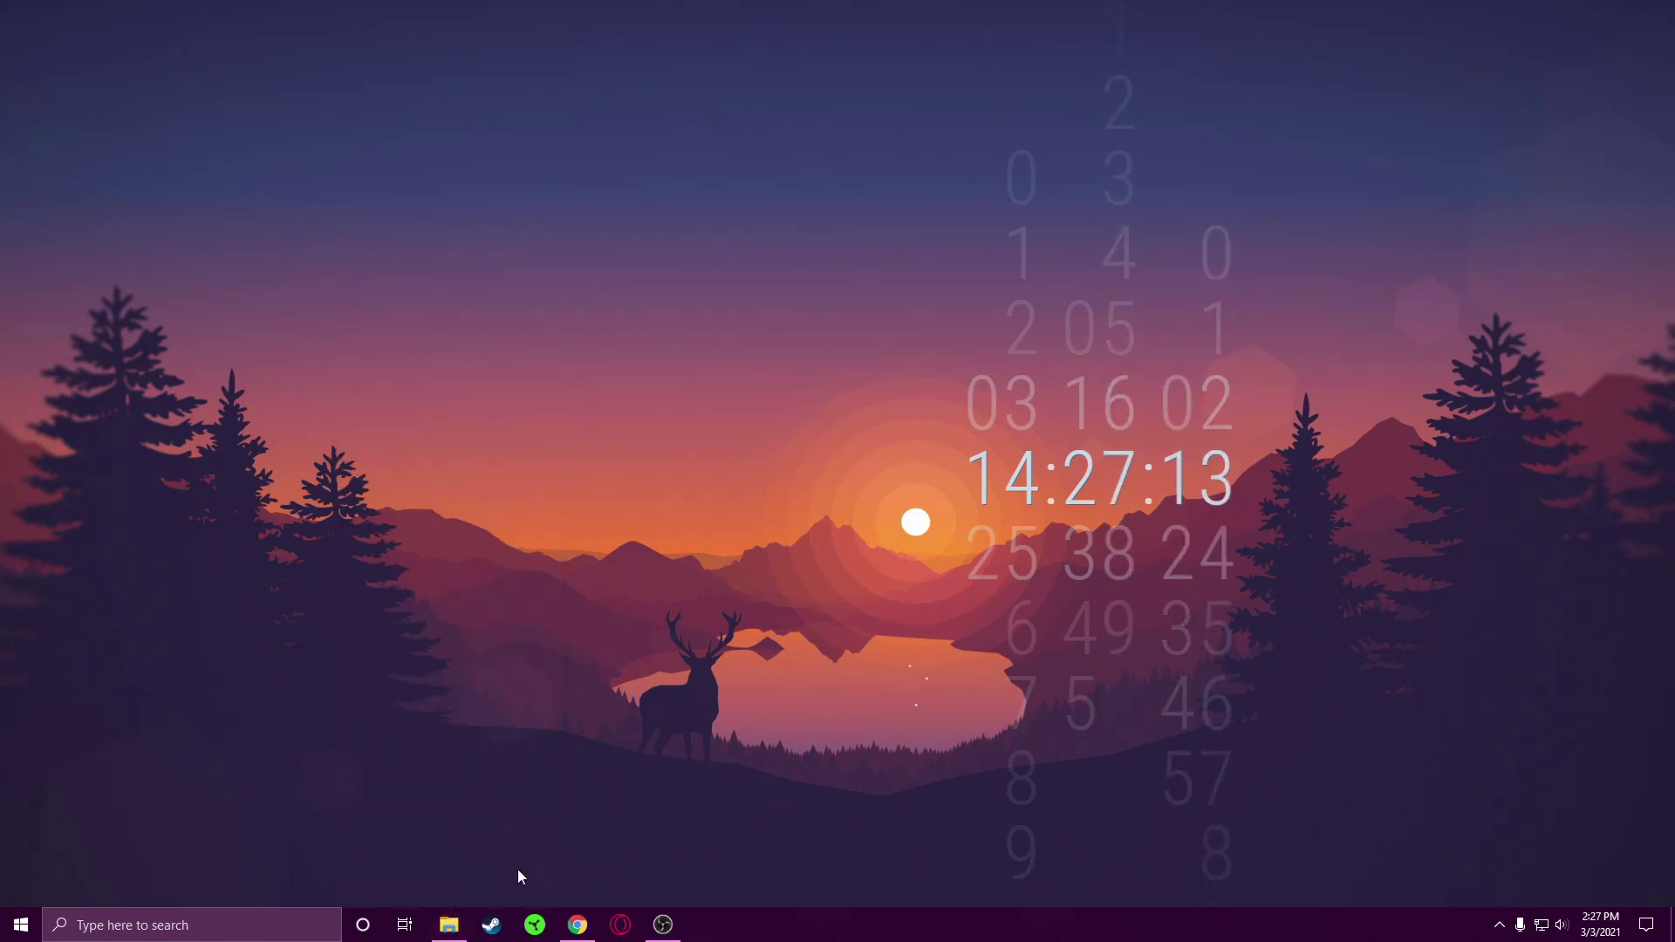
{"action": "left_click", "coordinate": [446, 927]}
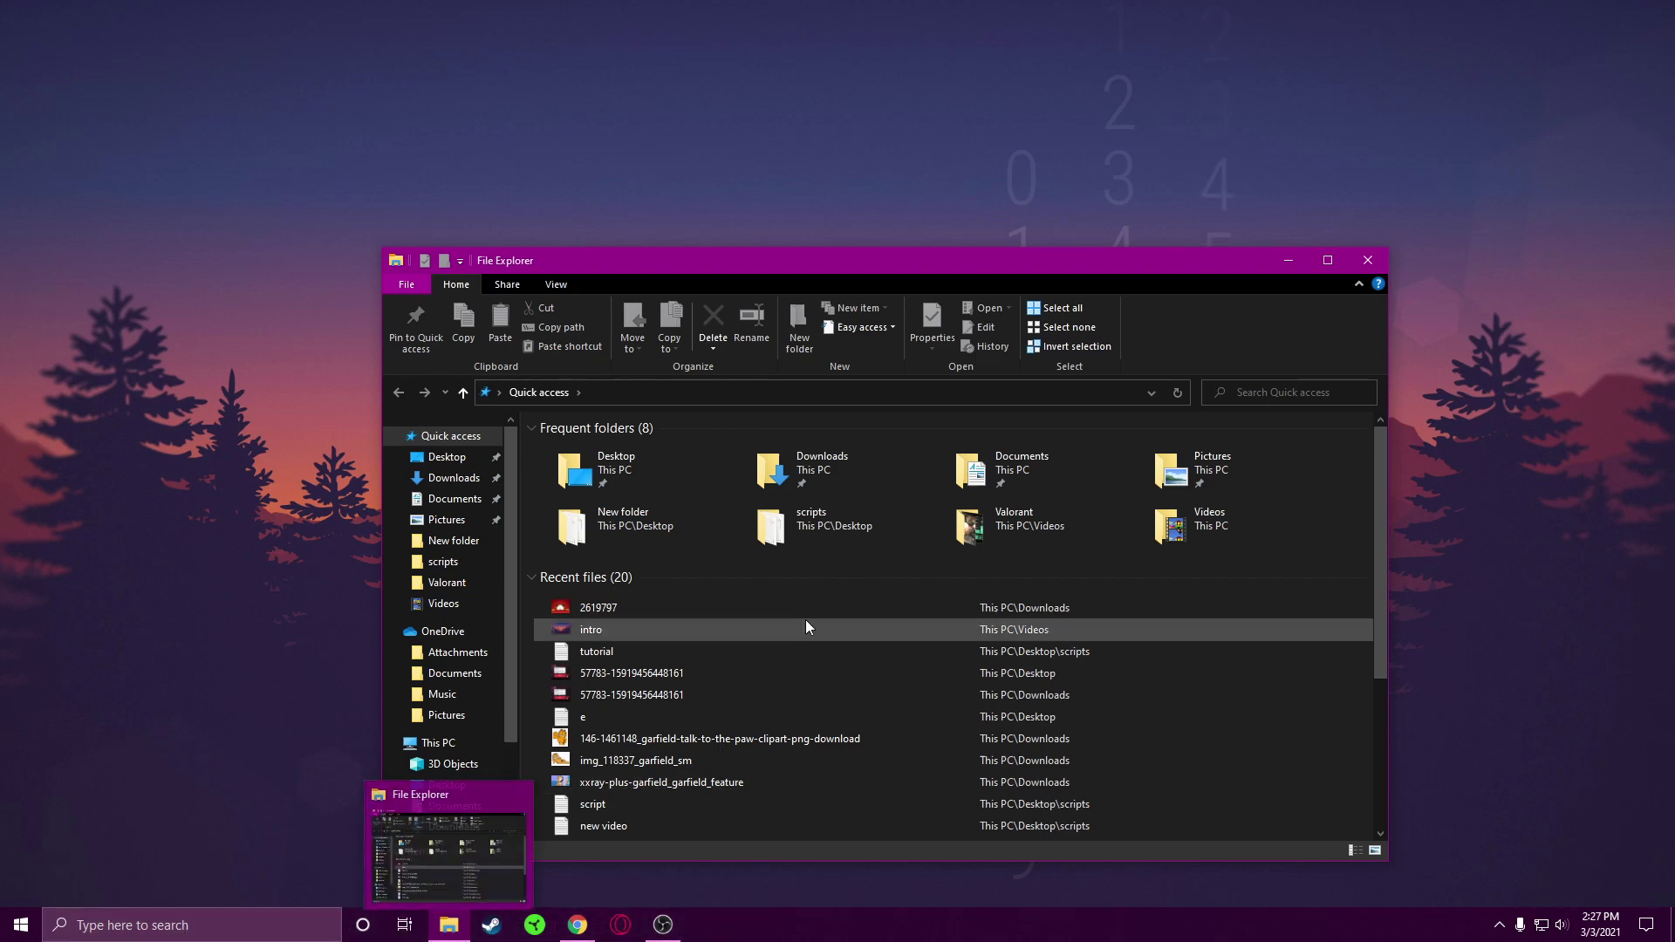
{"action": "double_click", "coordinate": [671, 263]}
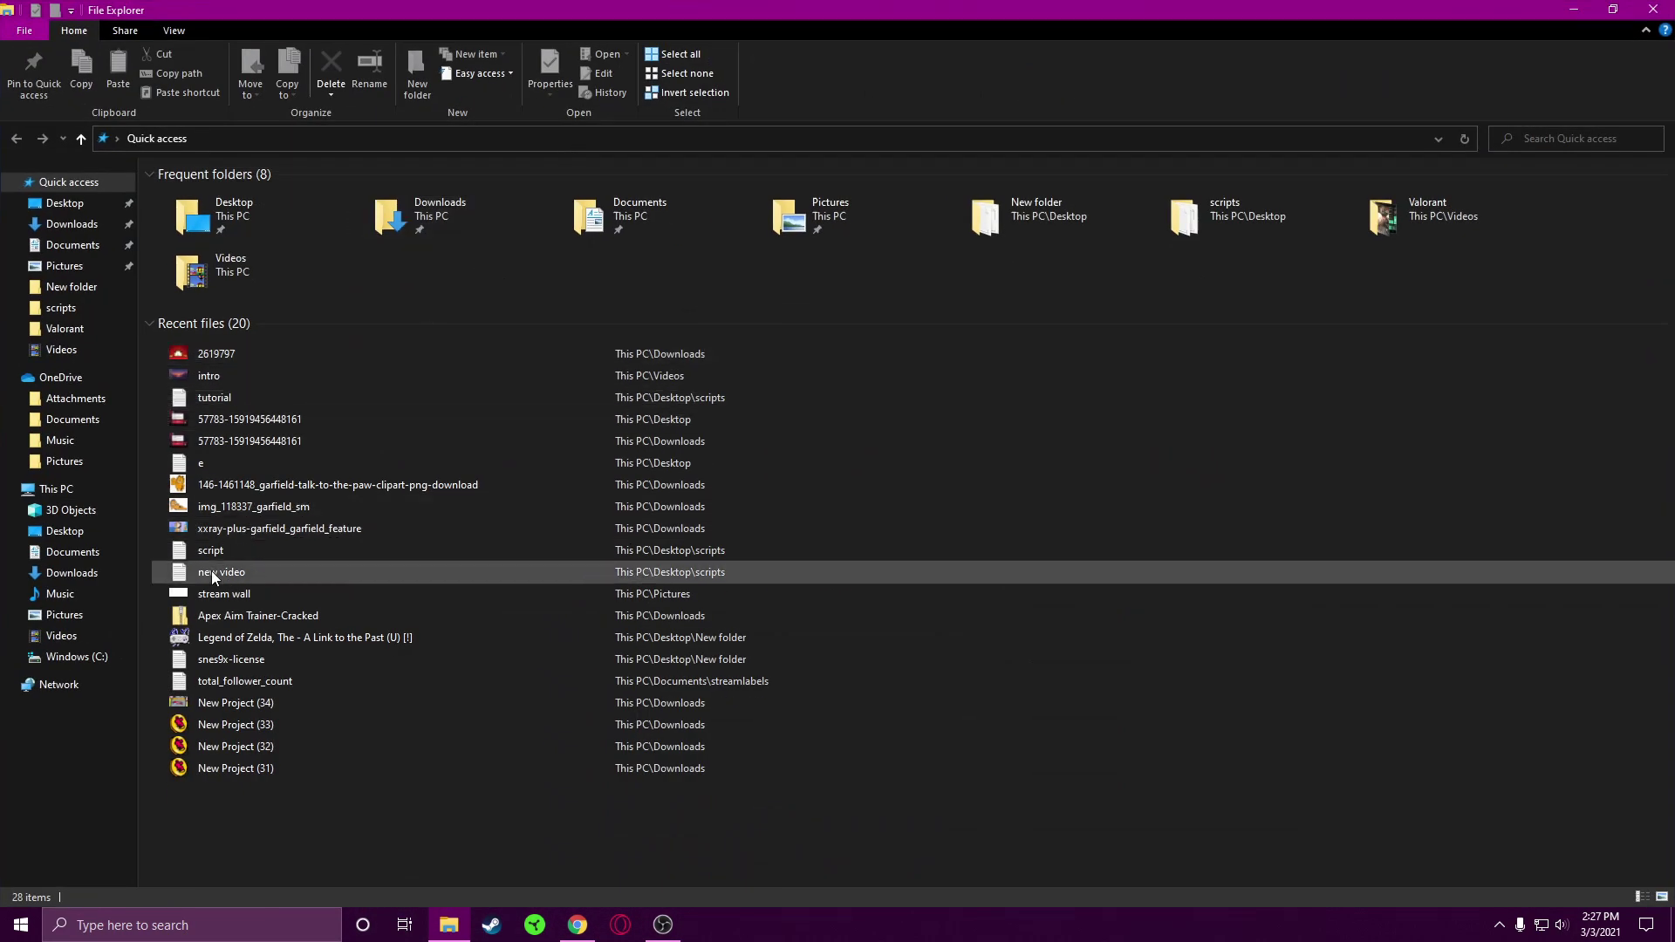
{"action": "left_click", "coordinate": [108, 663]}
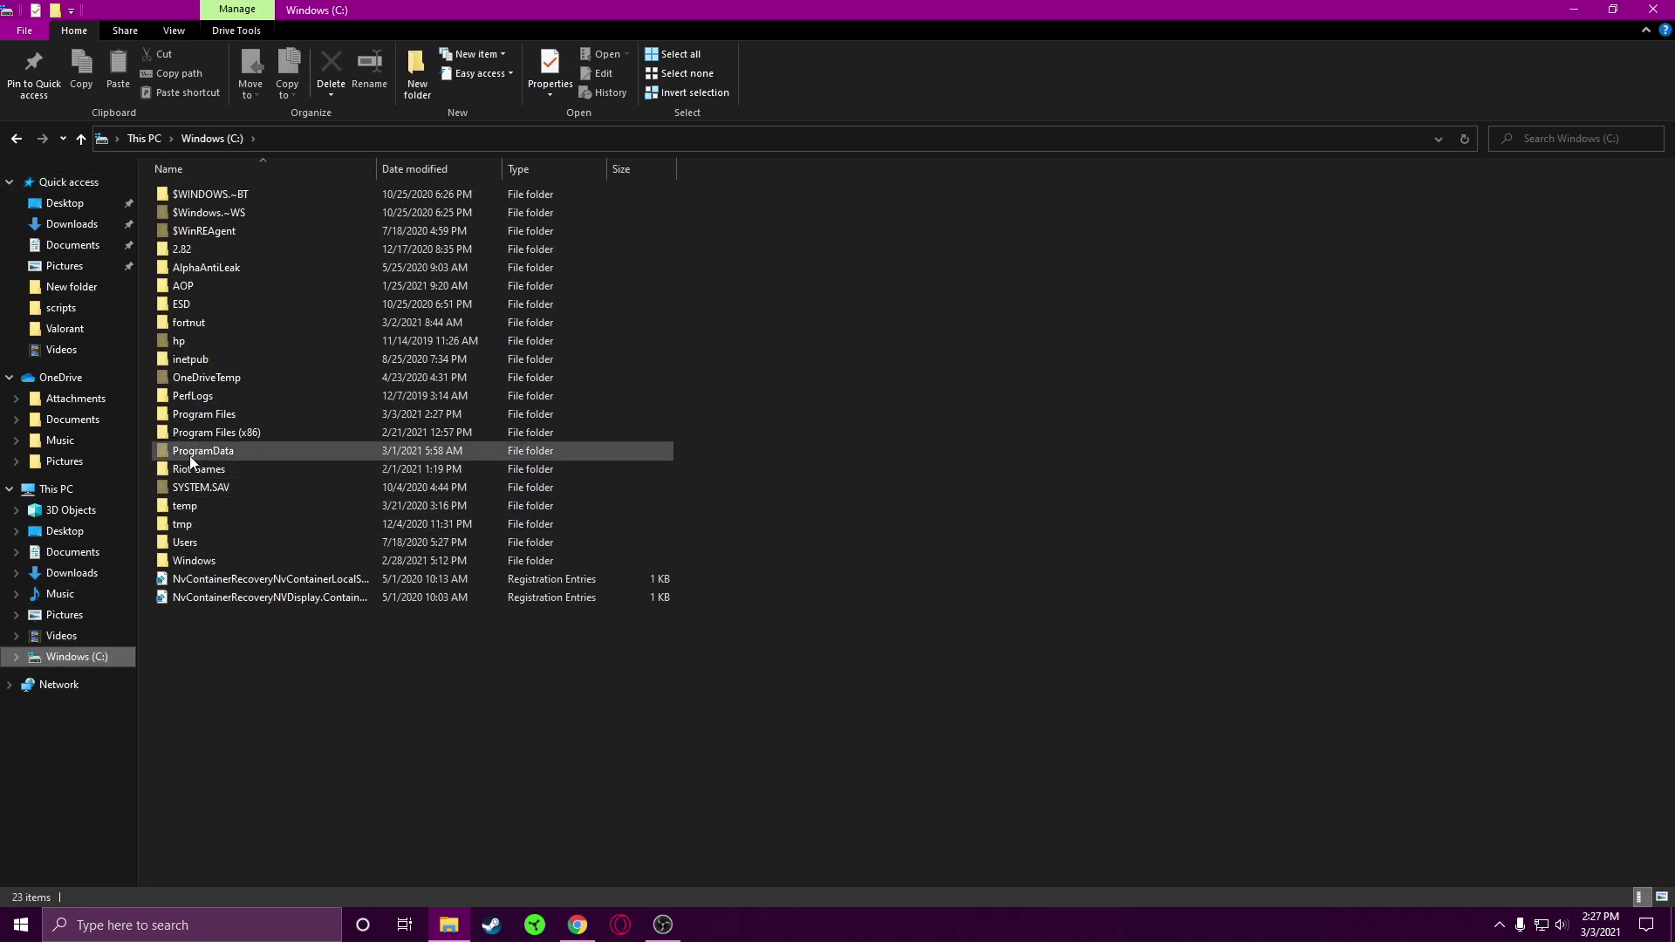
{"action": "double_click", "coordinate": [214, 412]}
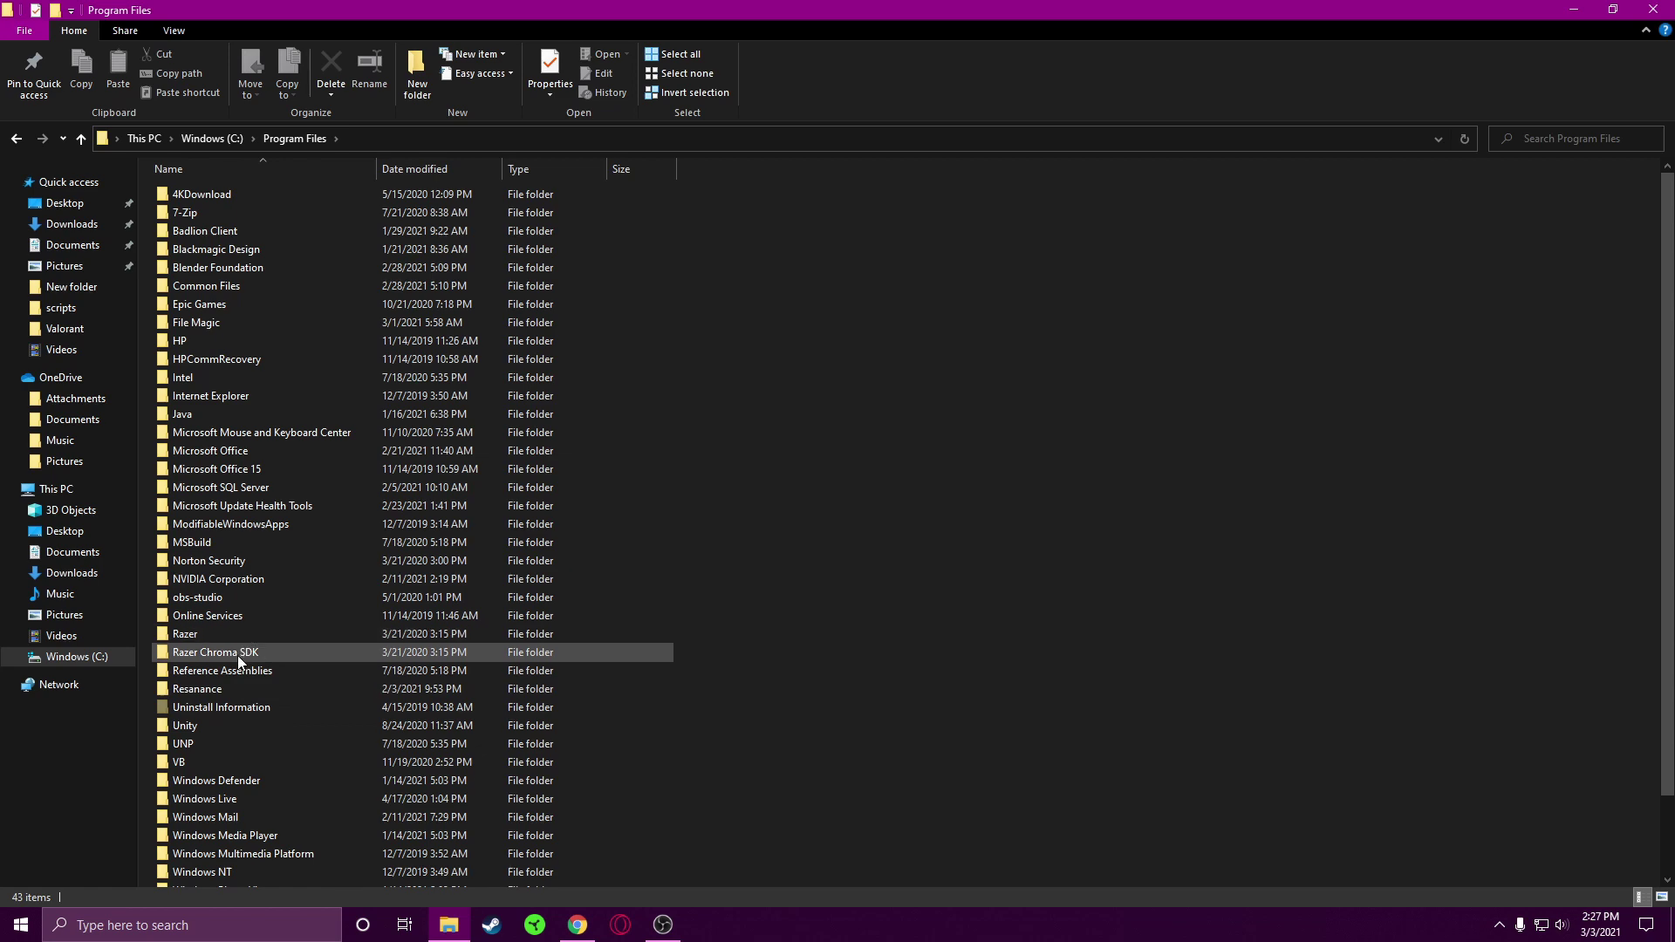
- Scroll through Program Files for leftover Riot folders, then shrink Explorer and switch to OBS
{"action": "scroll", "coordinate": [253, 681], "scroll_direction": "down", "scroll_amount": 2}
{"action": "scroll", "coordinate": [290, 710], "scroll_direction": "up", "scroll_amount": 2}
{"action": "mouse_move", "coordinate": [913, 33]}
{"action": "left_mouse_down"}
{"action": "mouse_move", "coordinate": [925, 333]}
{"action": "mouse_move", "coordinate": [918, 280]}
{"action": "left_mouse_up"}
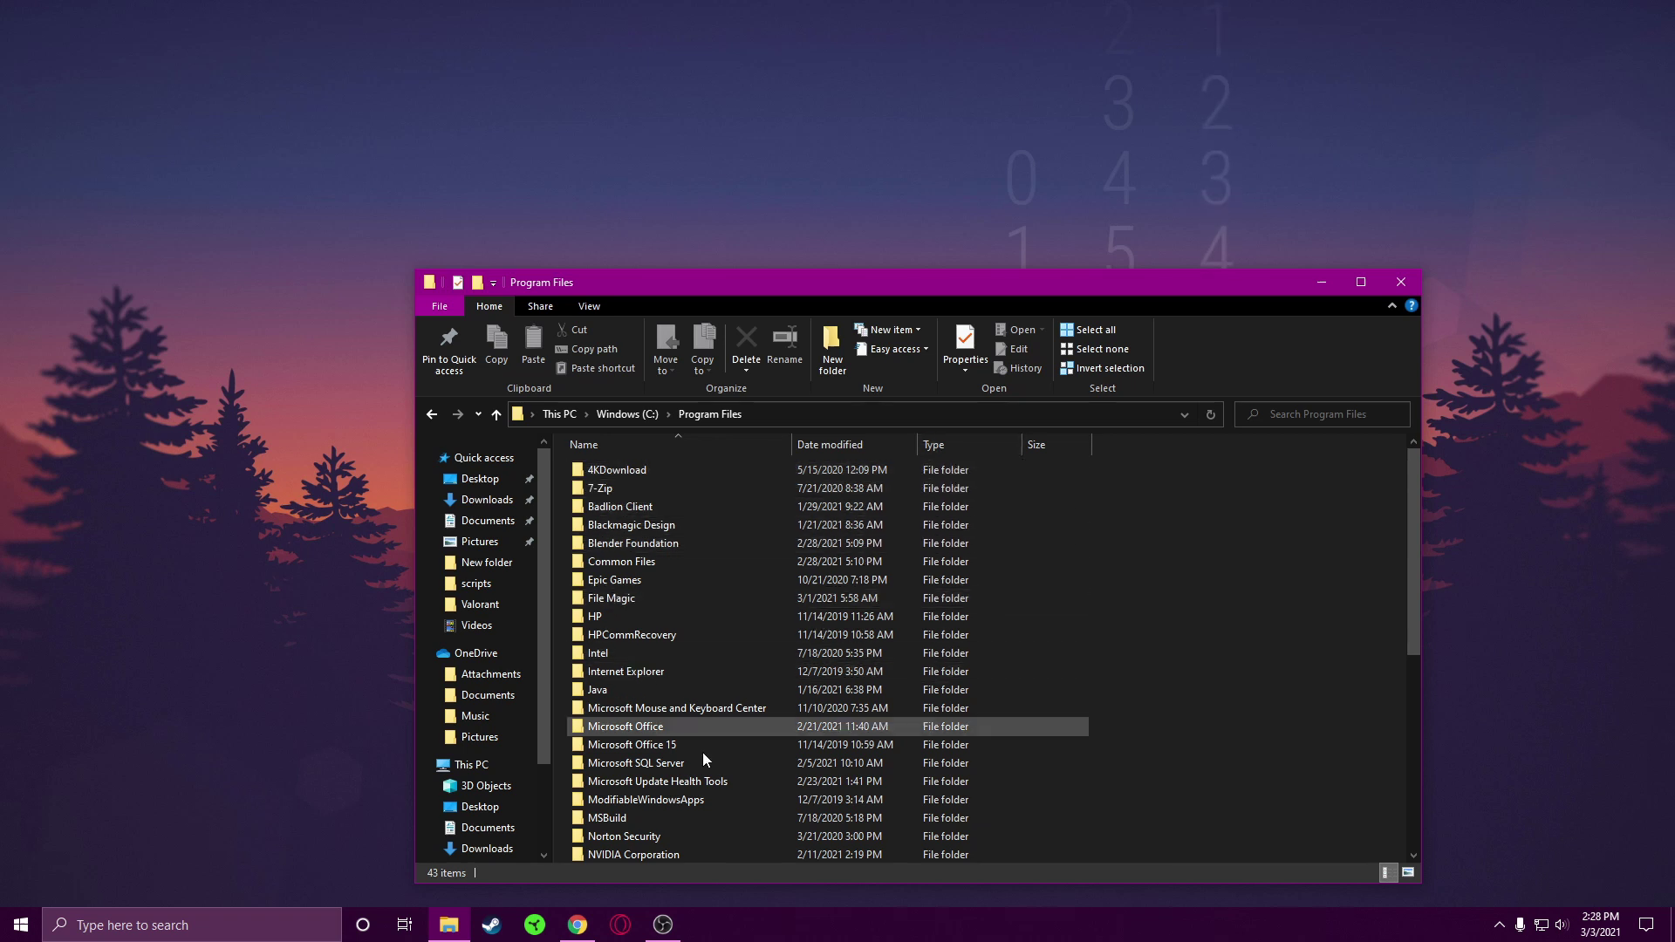
{"action": "left_click", "coordinate": [663, 923]}
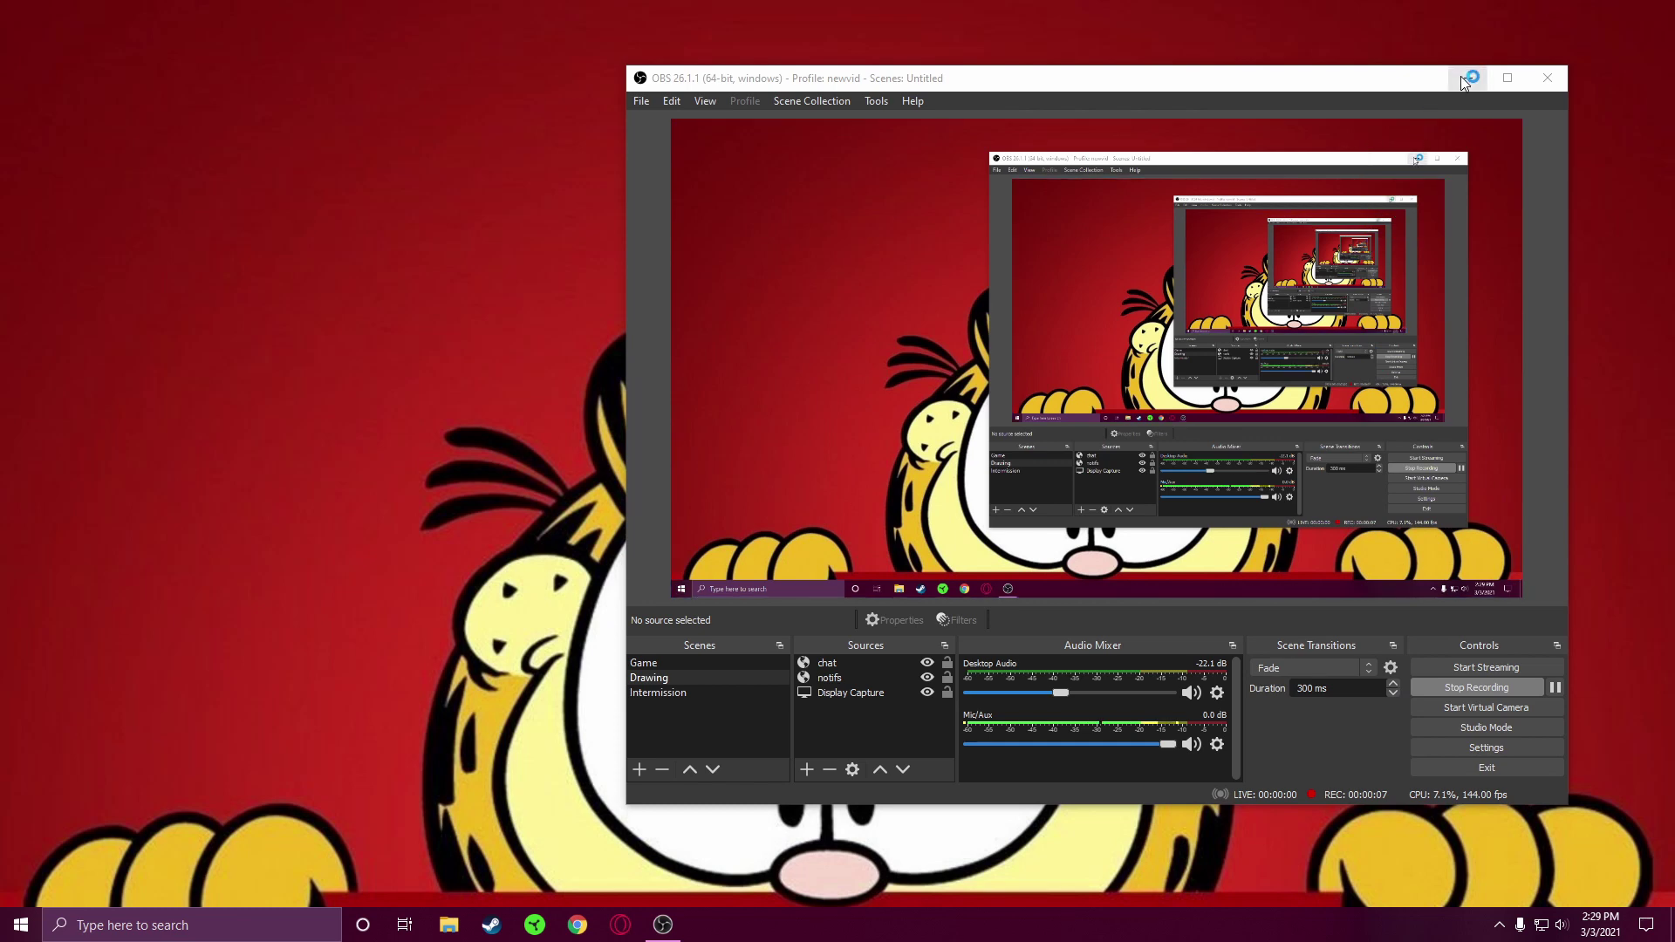
- Minimize OBS, reopen C:\Program Files in File Explorer, and scroll the list for Riot folders
{"action": "left_click", "coordinate": [1469, 77]}
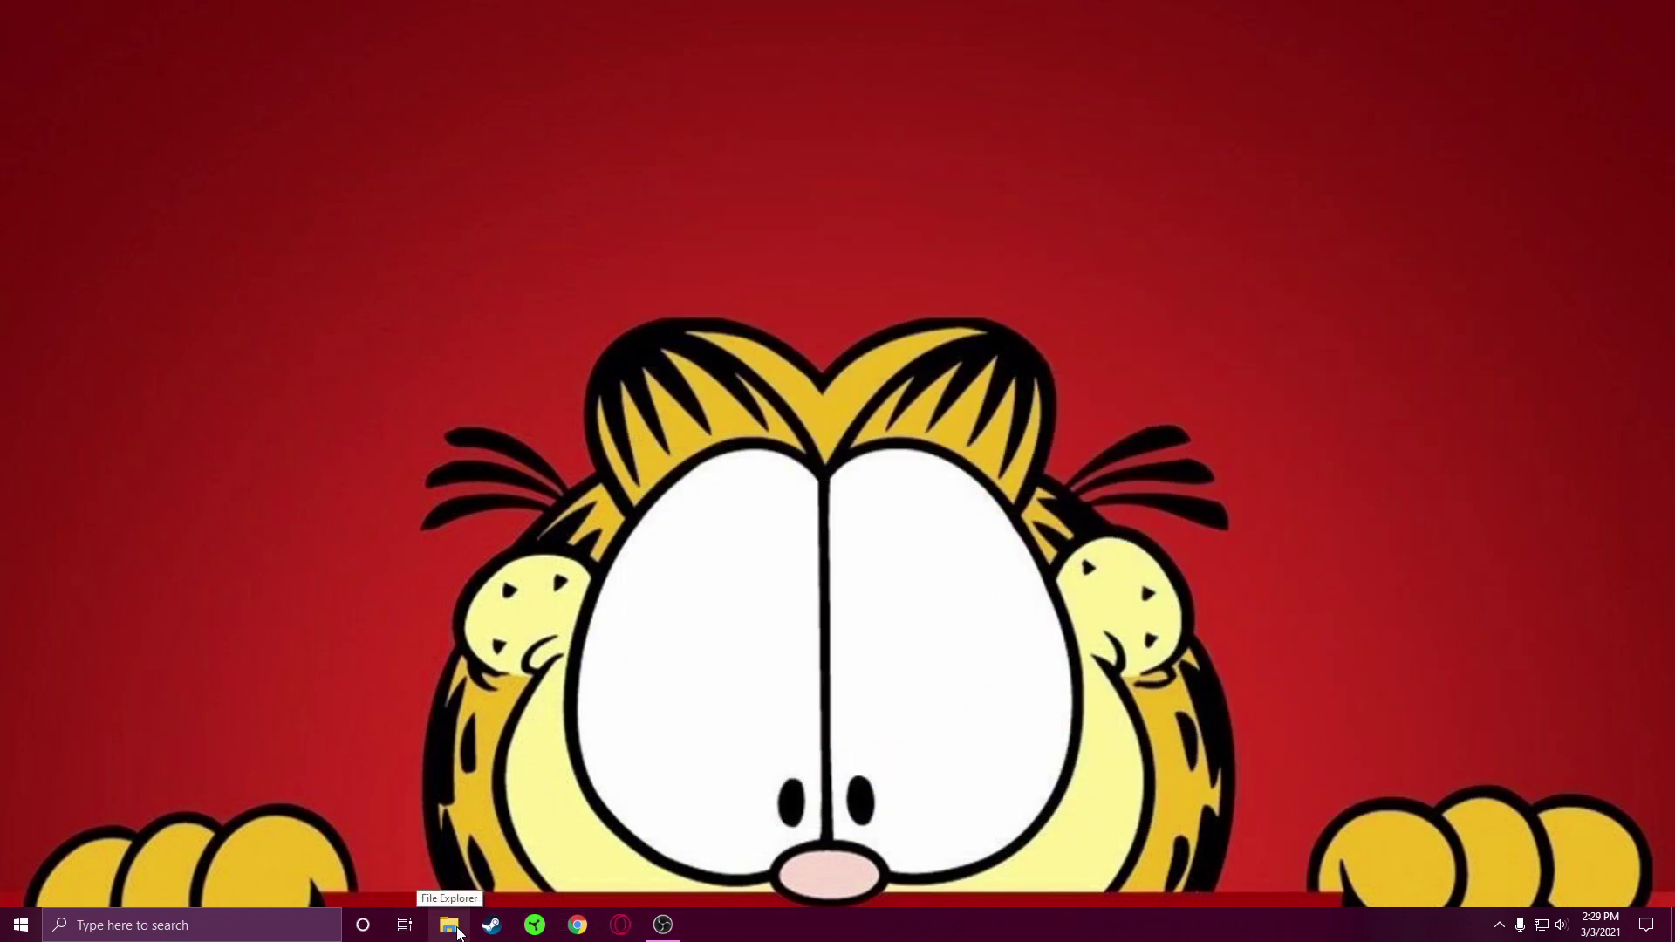
{"action": "left_click", "coordinate": [458, 928]}
{"action": "scroll", "coordinate": [493, 724], "scroll_direction": "down", "scroll_amount": 2}
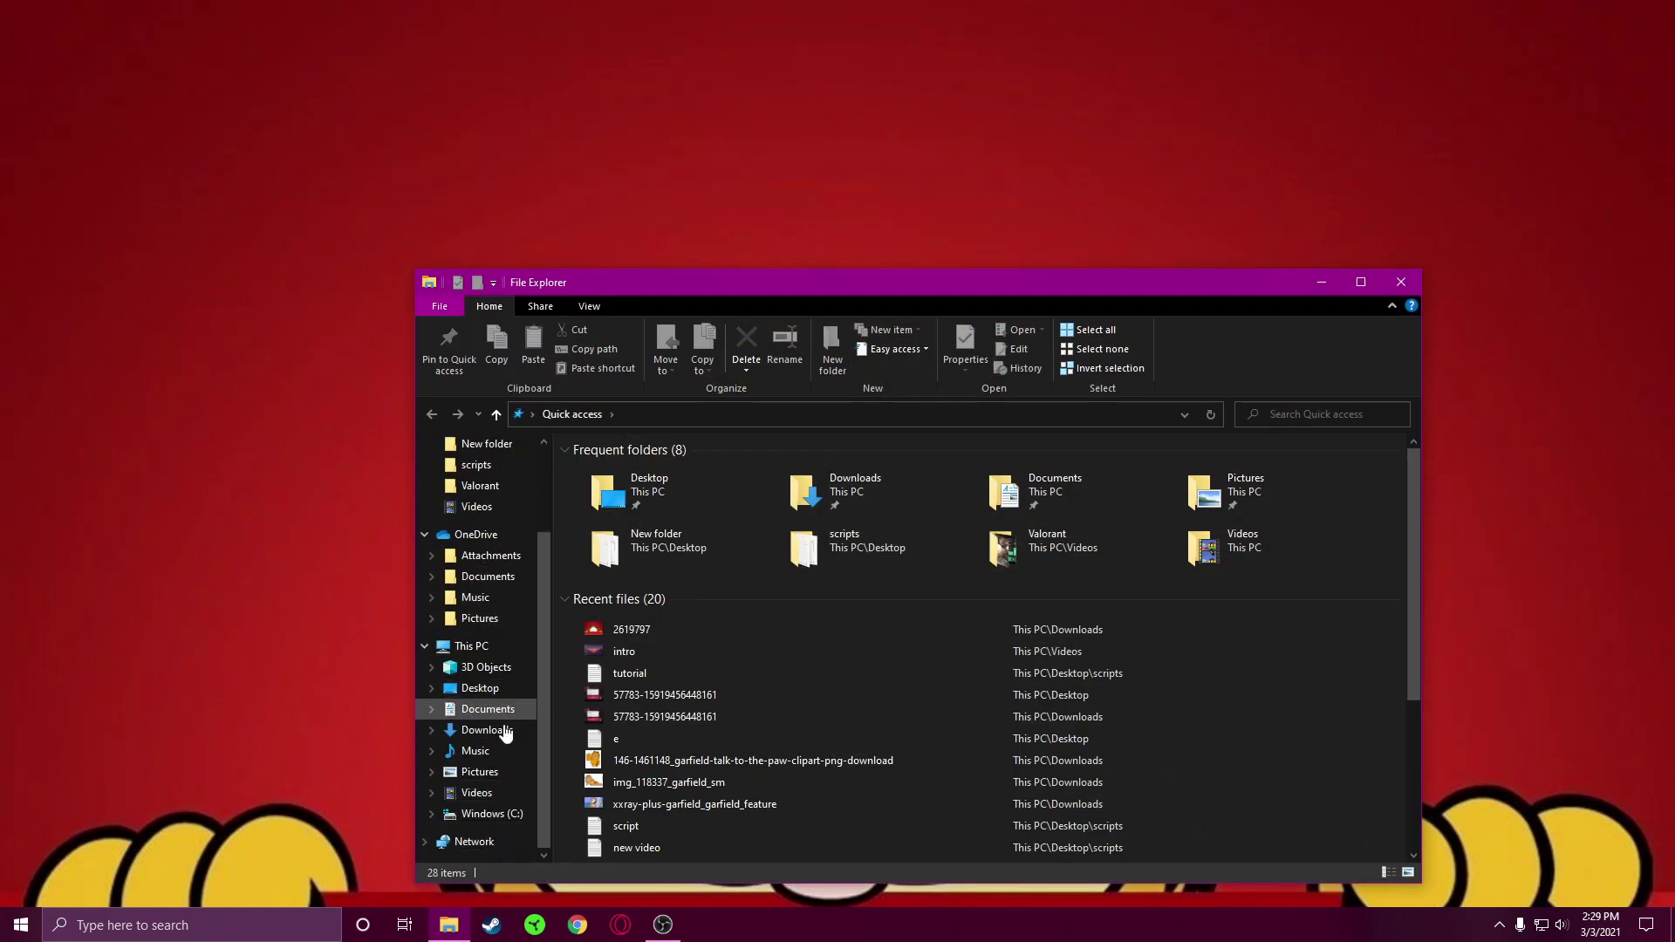
{"action": "left_click", "coordinate": [491, 814]}
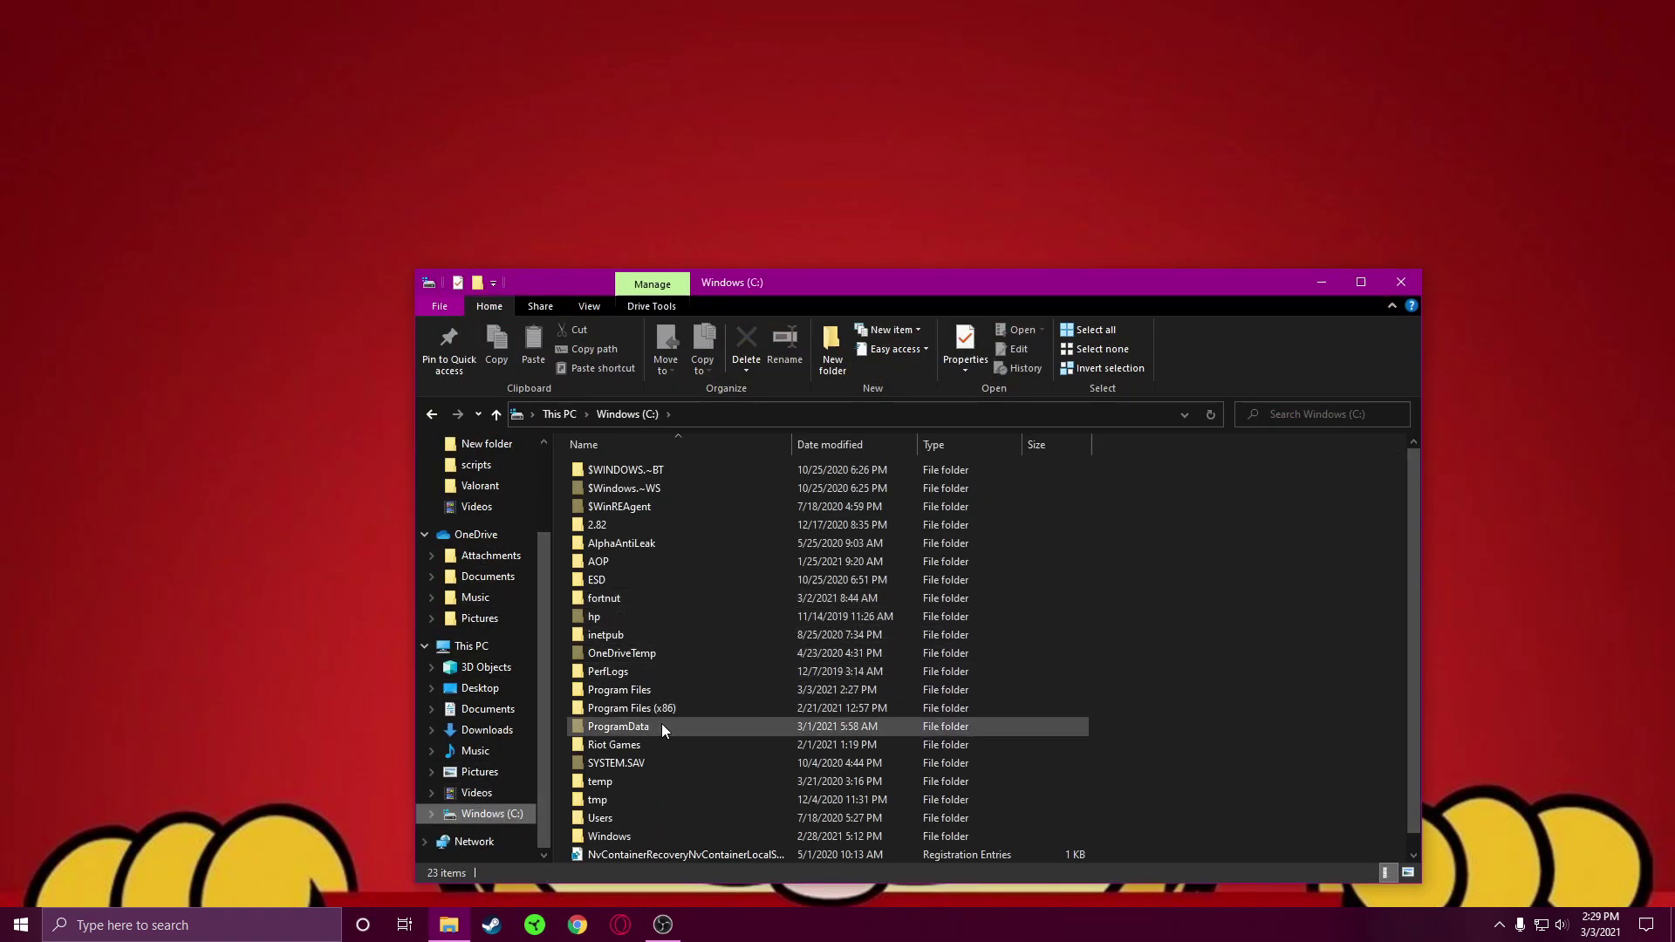
{"action": "double_click", "coordinate": [666, 691]}
{"action": "scroll", "coordinate": [672, 698], "scroll_direction": "down", "scroll_amount": 4}
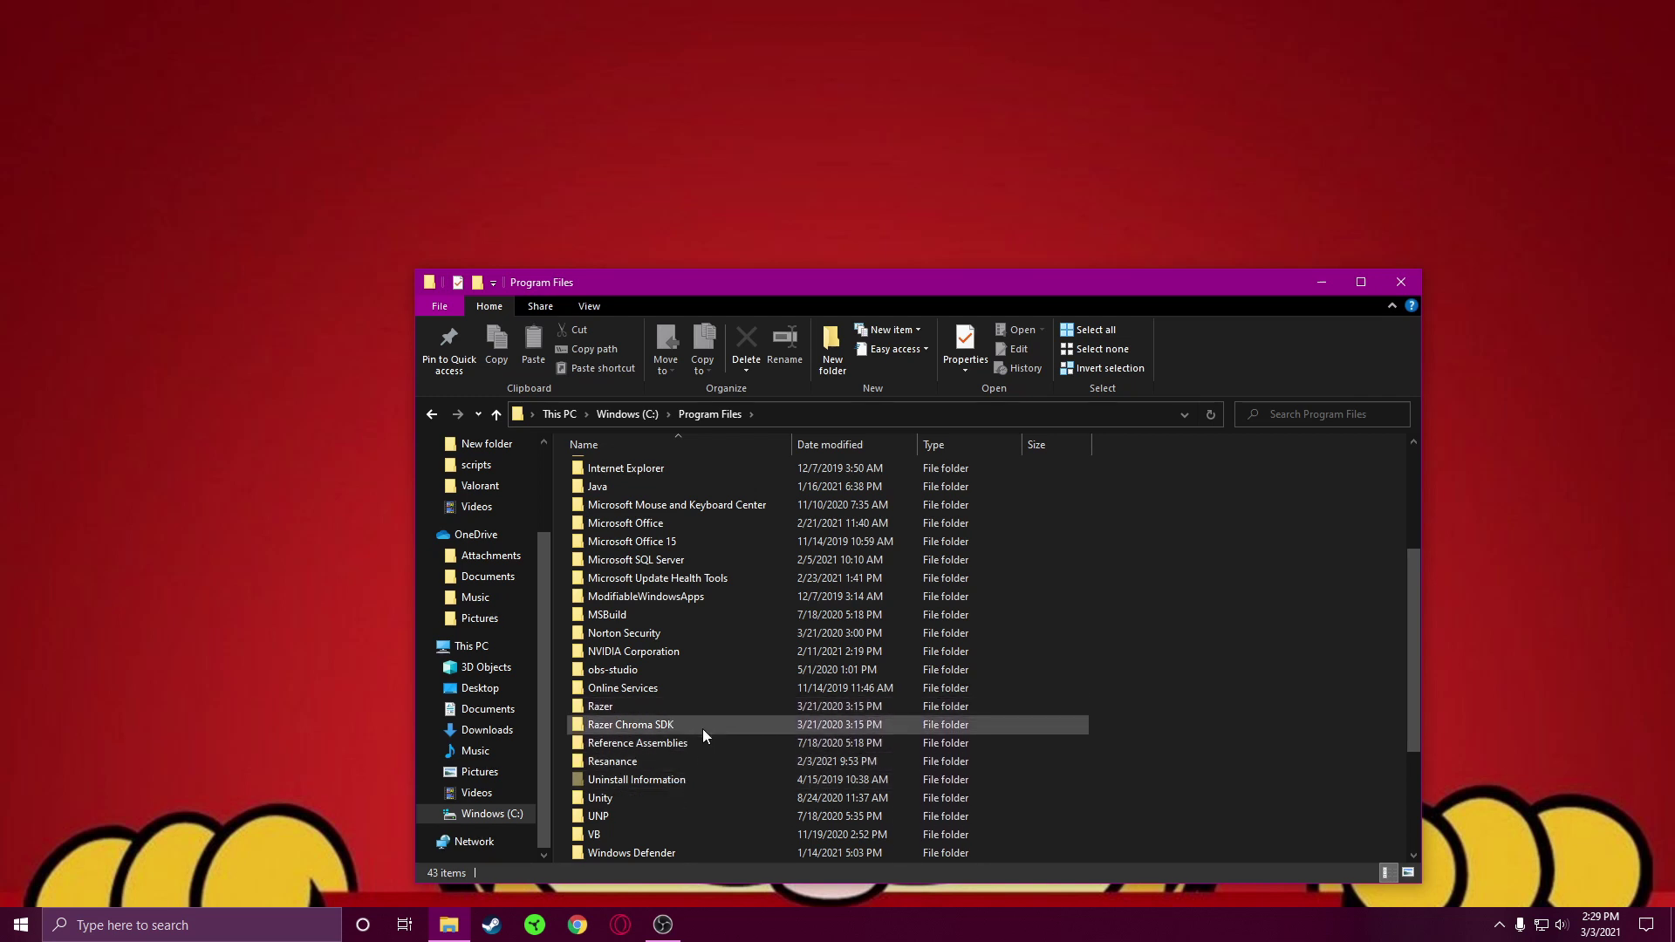
- Close Explorer and launch VALORANT from Windows search, which now prompts for a restart
{"action": "left_click", "coordinate": [1402, 282]}
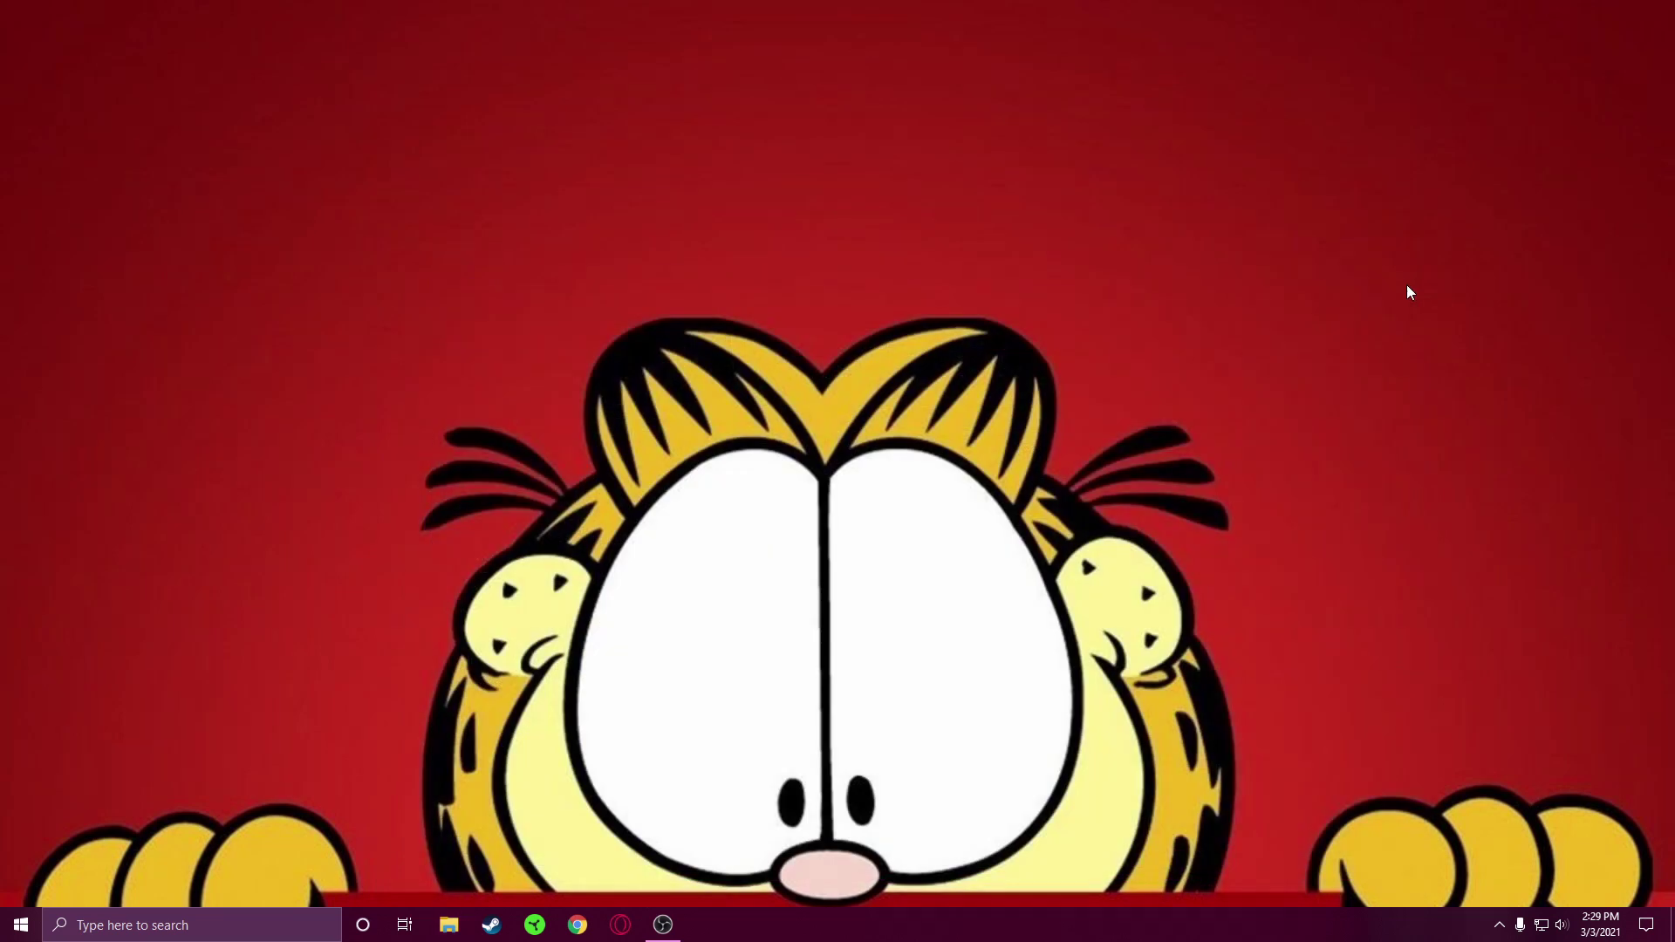
{"action": "left_click", "coordinate": [231, 924]}
{"action": "type", "text": "v"}
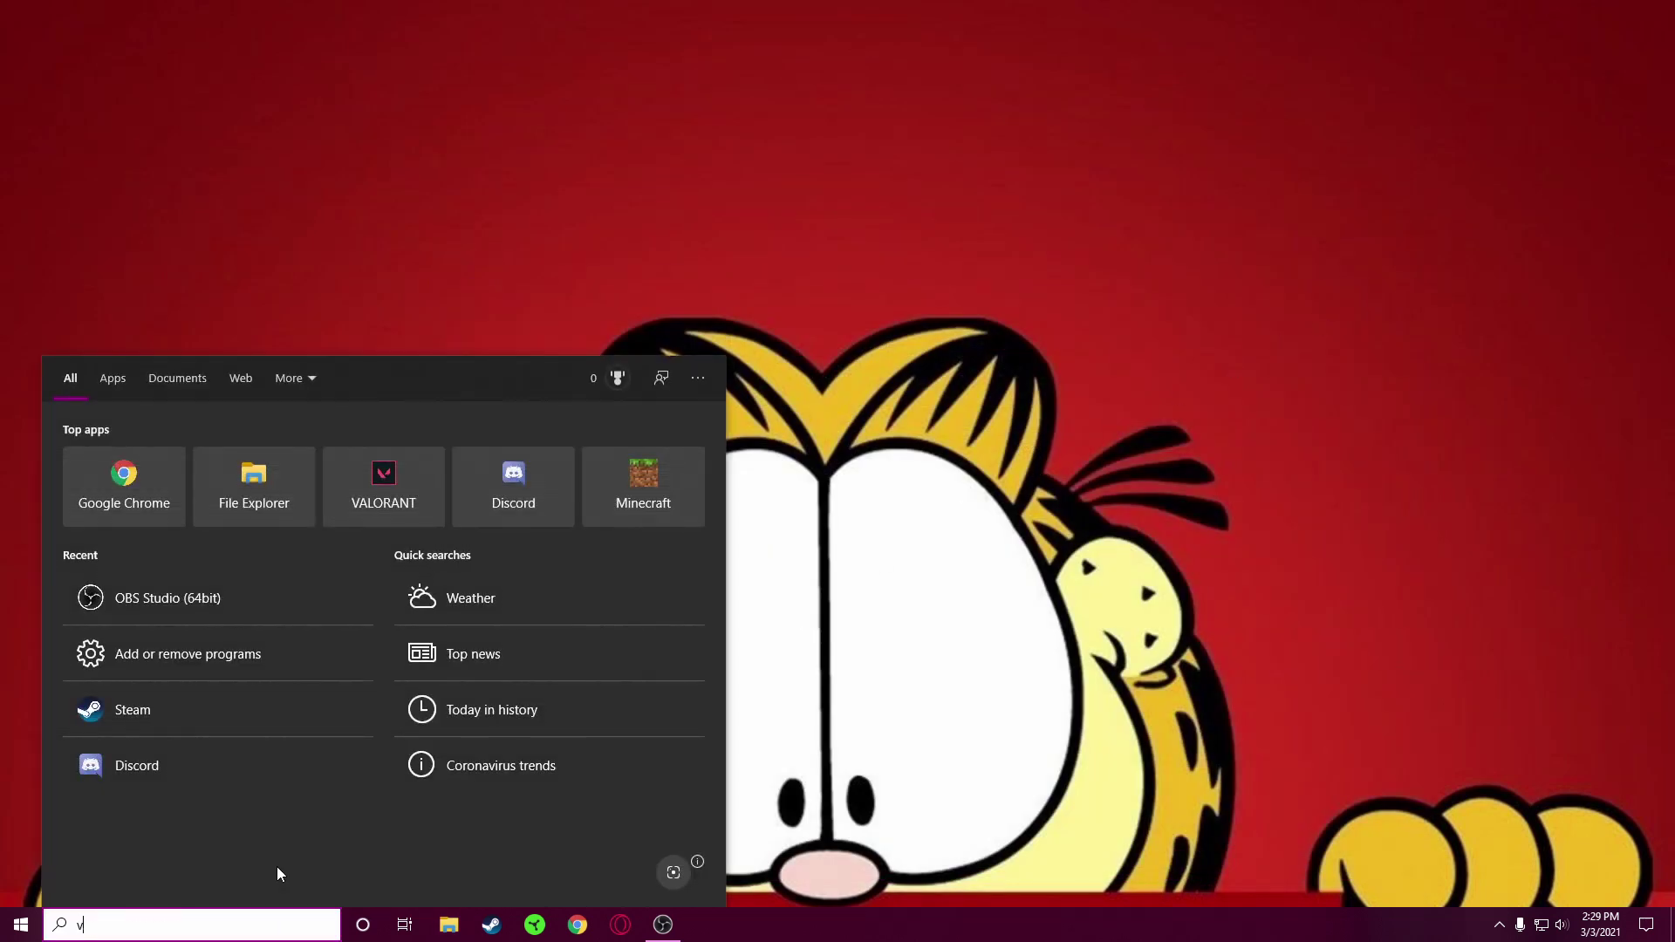
{"action": "type", "text": "alorant"}
{"action": "key", "text": "Return"}
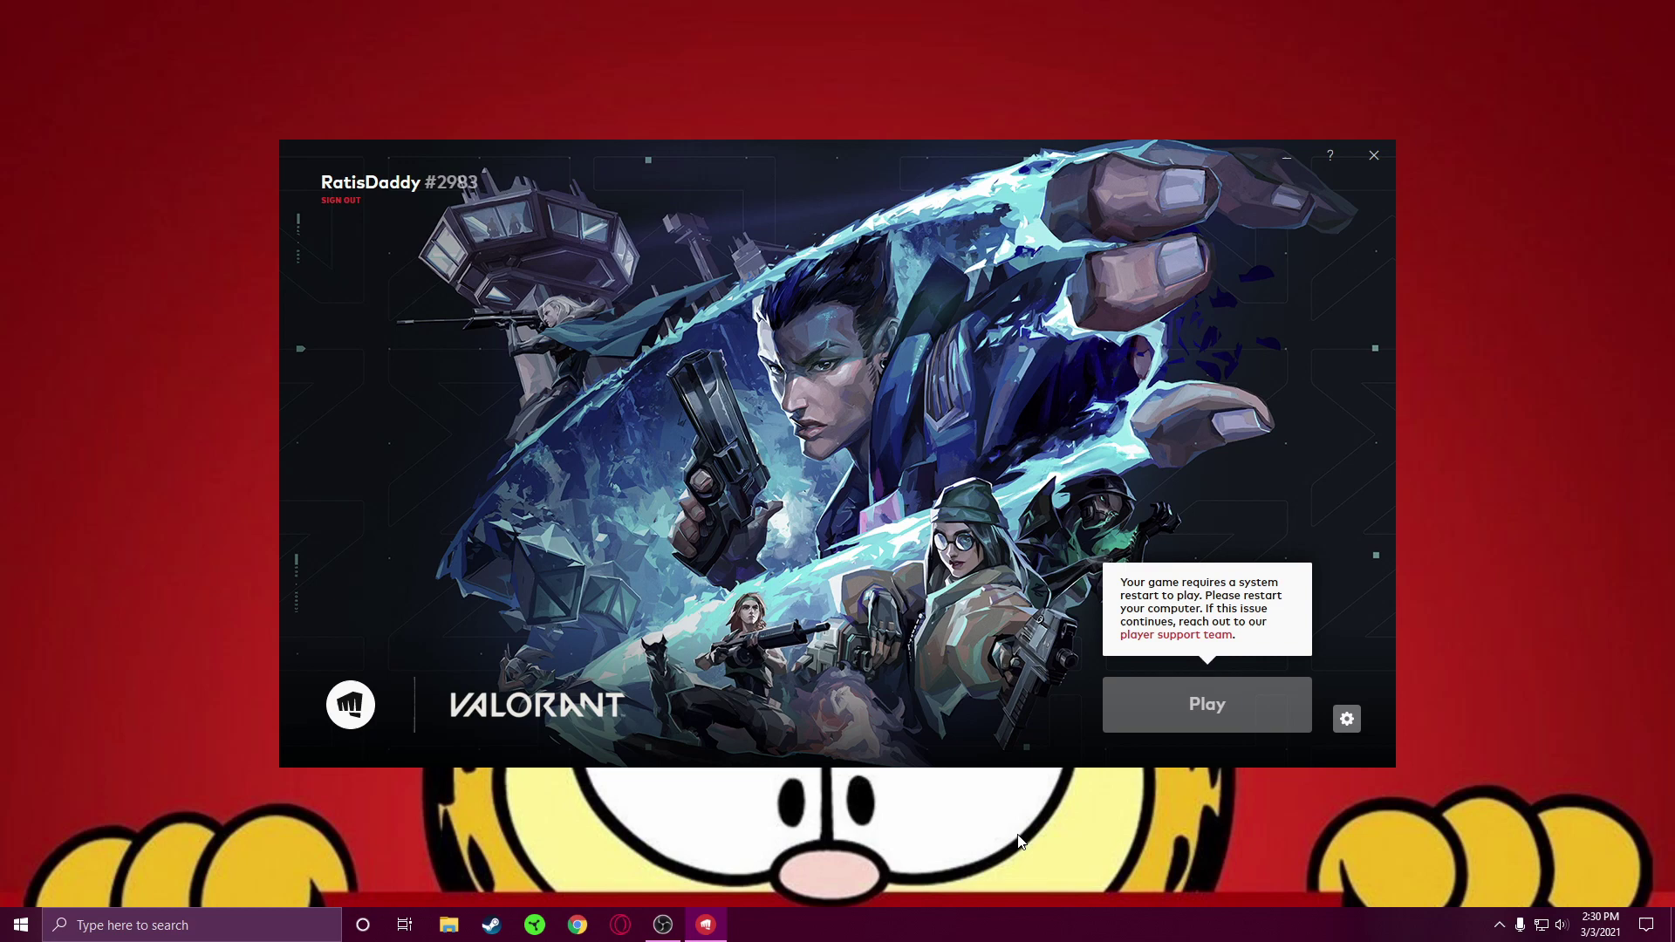
- Launch VALORANT again by searching 'valo' in the taskbar search
{"action": "left_click", "coordinate": [677, 931]}
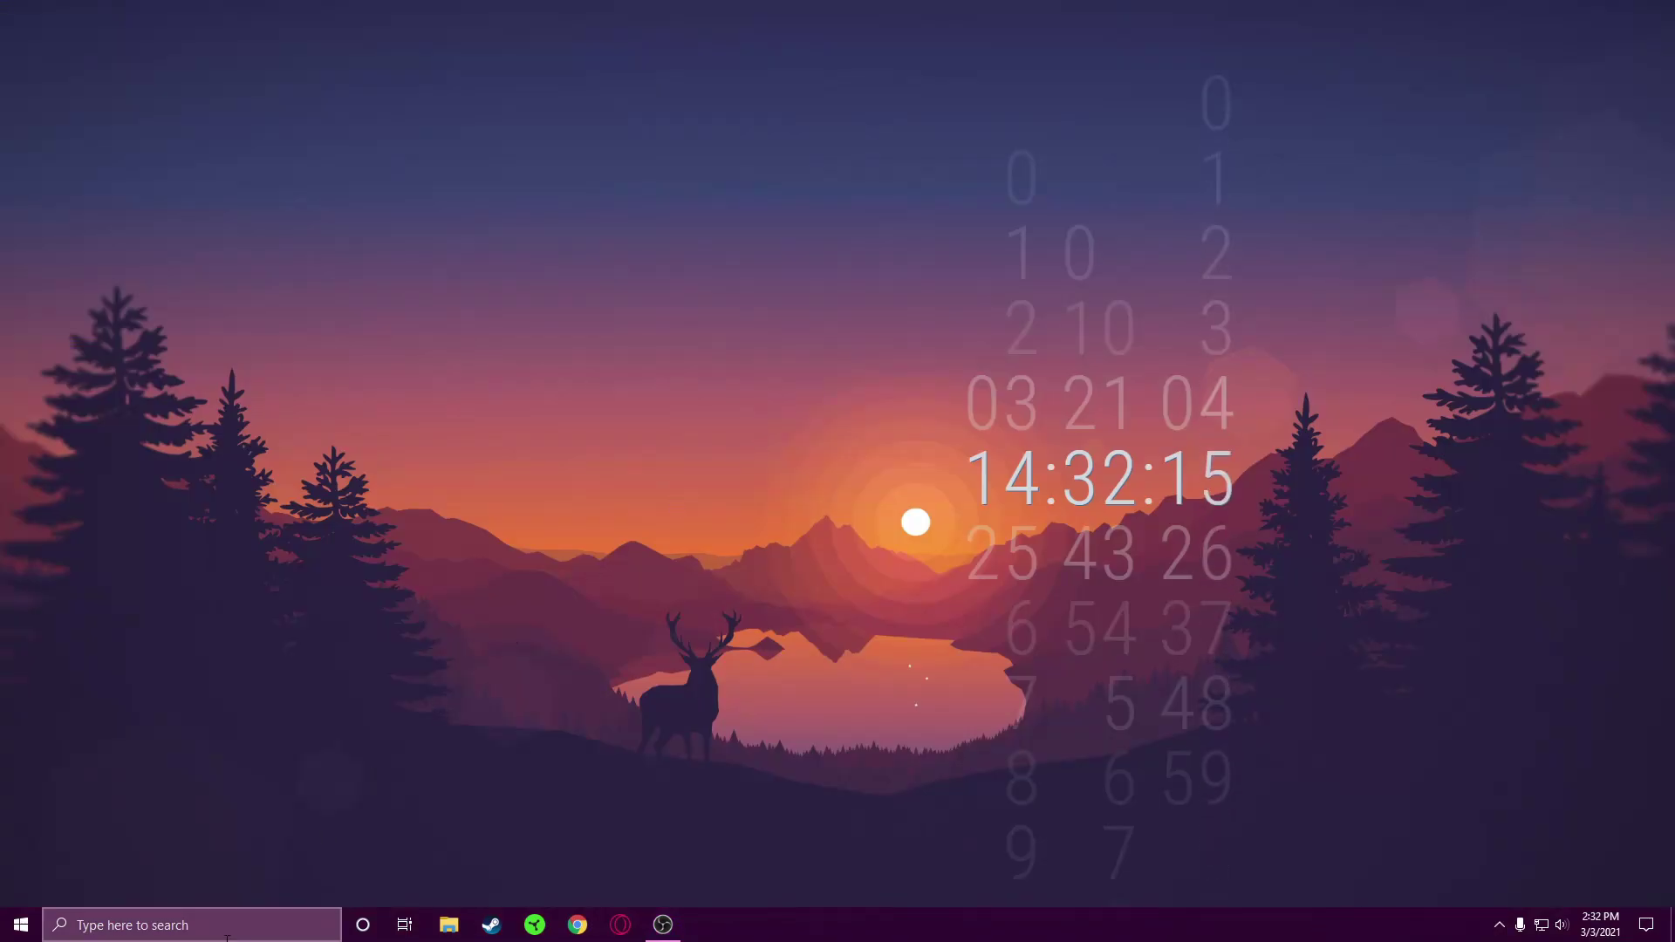
{"action": "left_click", "coordinate": [174, 925]}
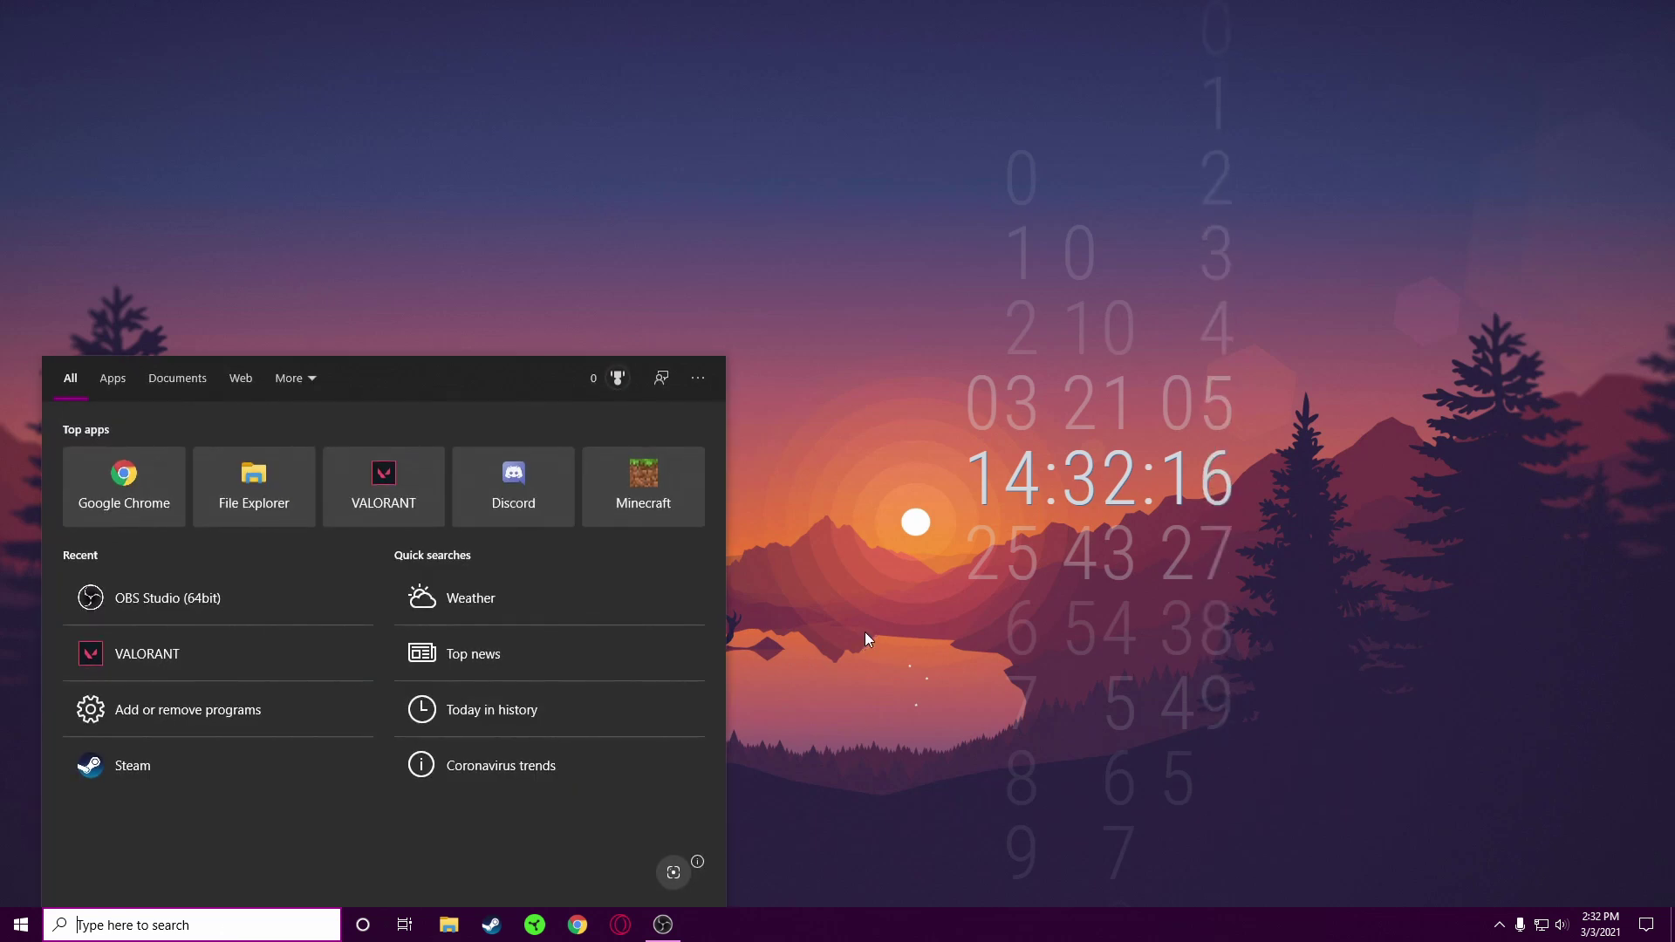
{"action": "type", "text": "valo"}
{"action": "key", "text": "Return"}
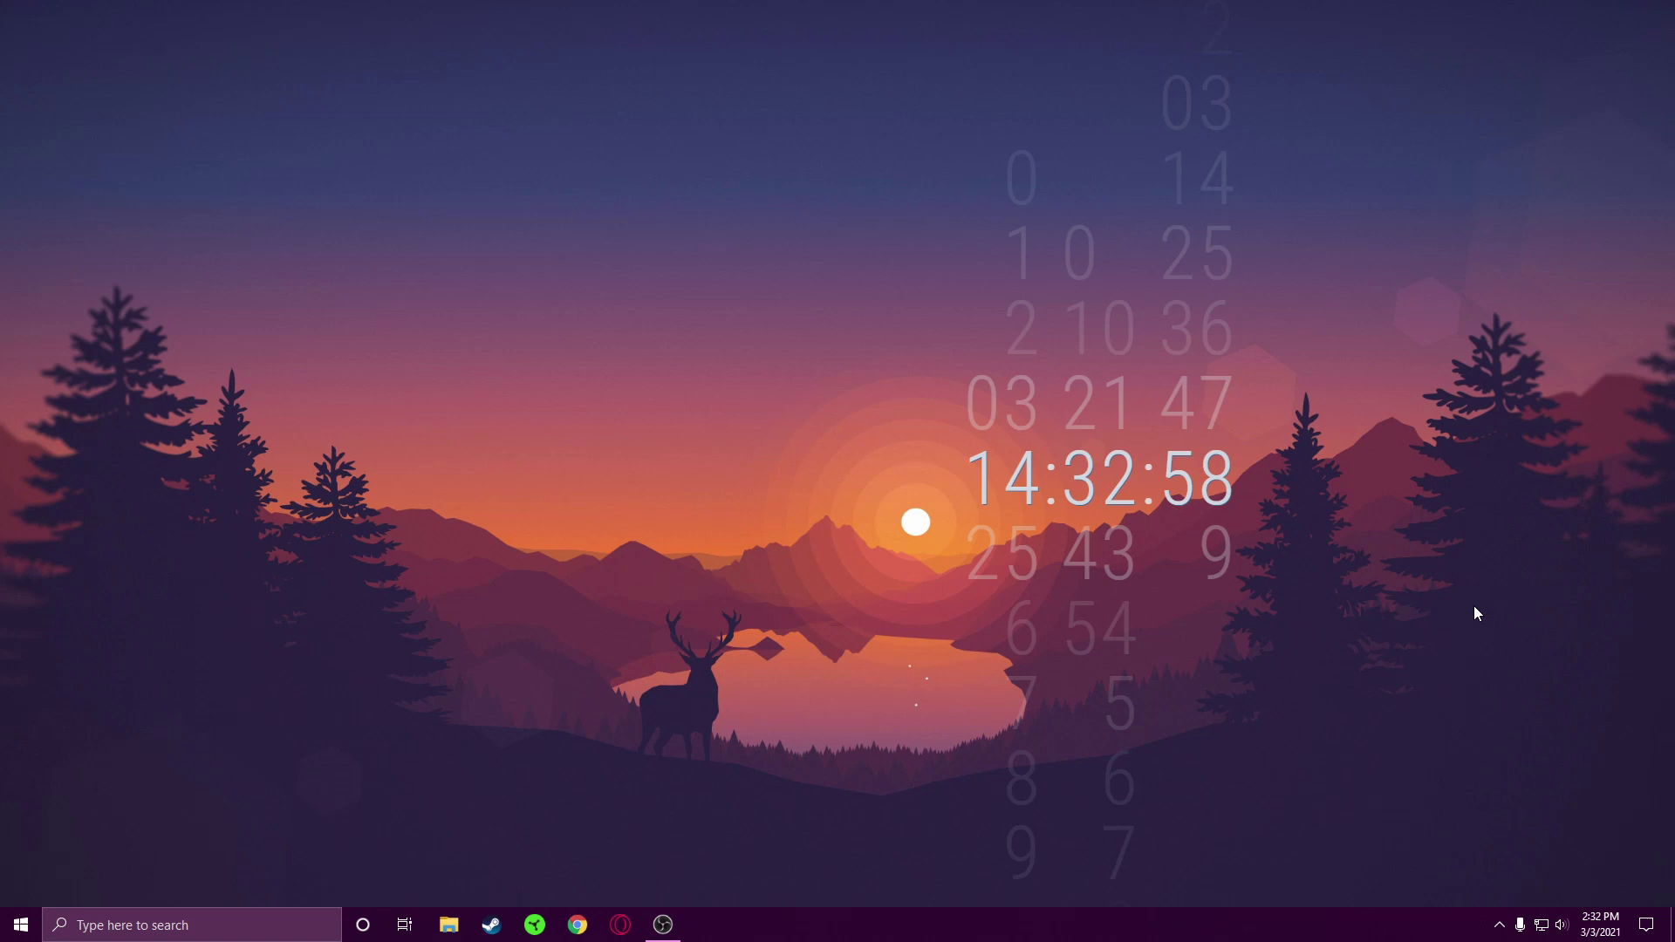
- Show the hidden tray icons and open the Riot Vanguard menu with its Exit Vanguard option
{"action": "left_click", "coordinate": [1500, 924]}
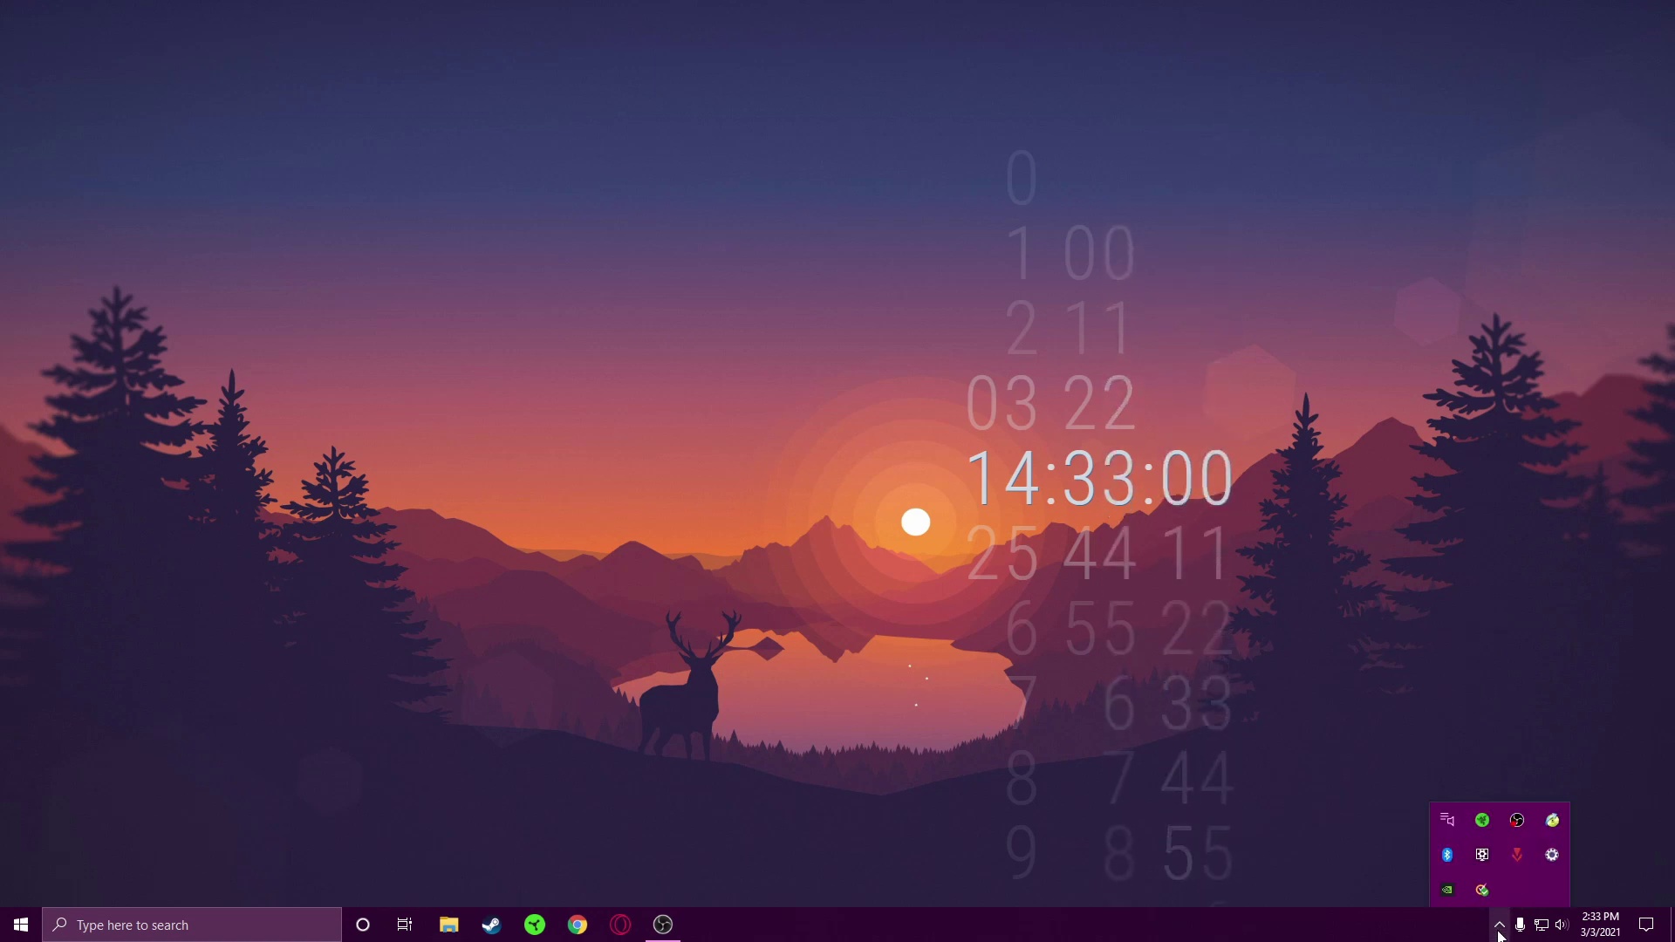
{"action": "right_click", "coordinate": [1516, 851]}
{"action": "right_click", "coordinate": [1524, 858]}
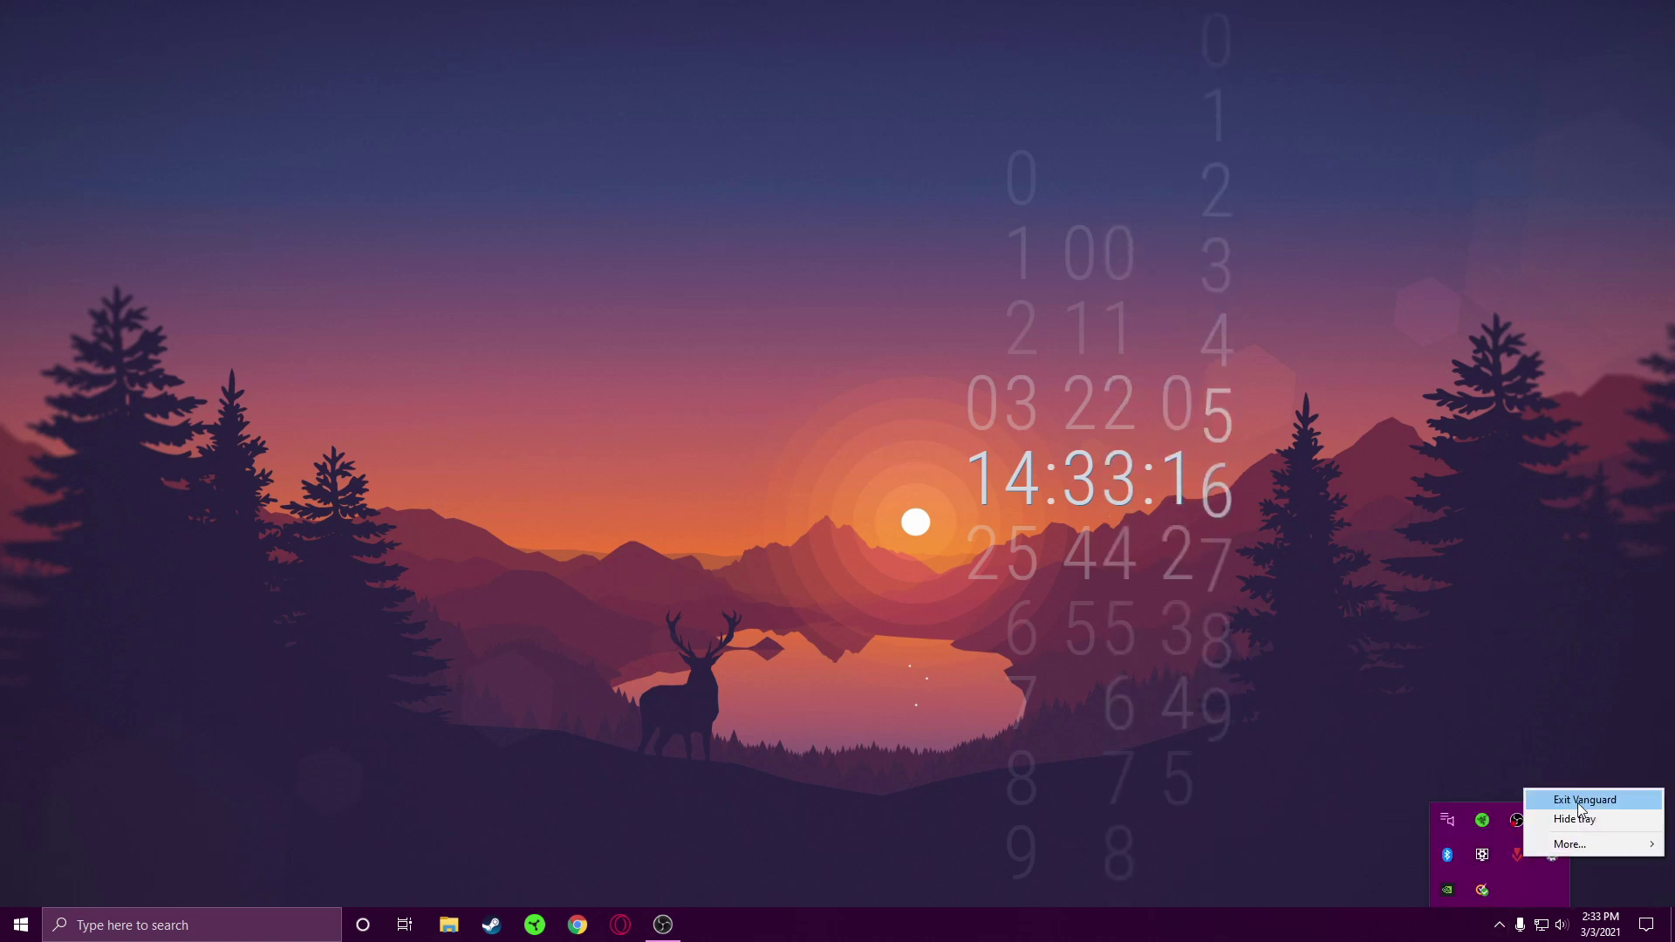